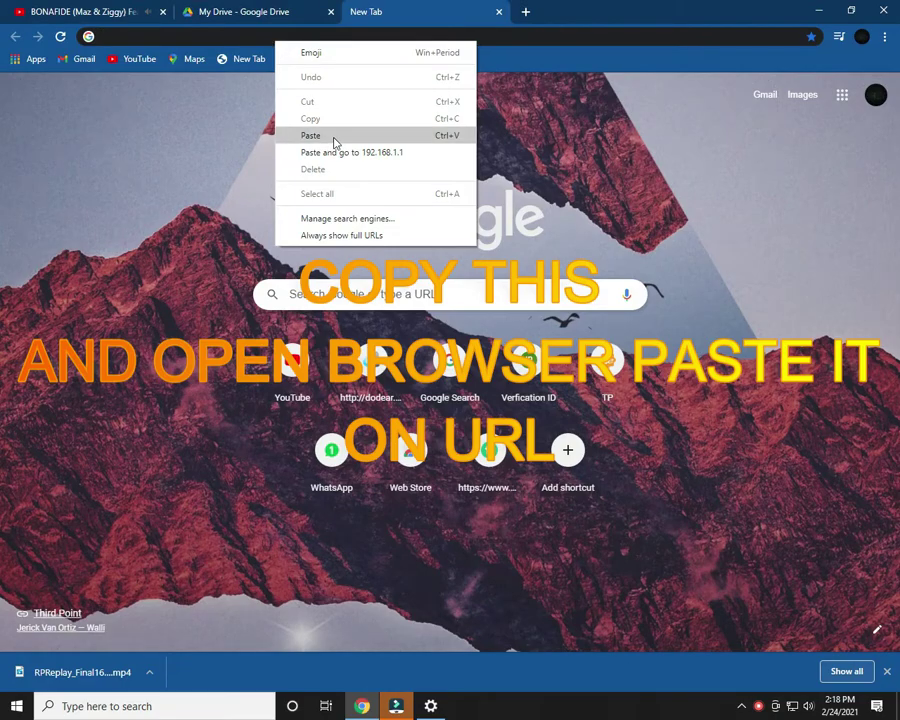
- Paste and go to 192.168.1.1 to load the Tenda router login page
{"action": "left_click", "coordinate": [354, 153]}
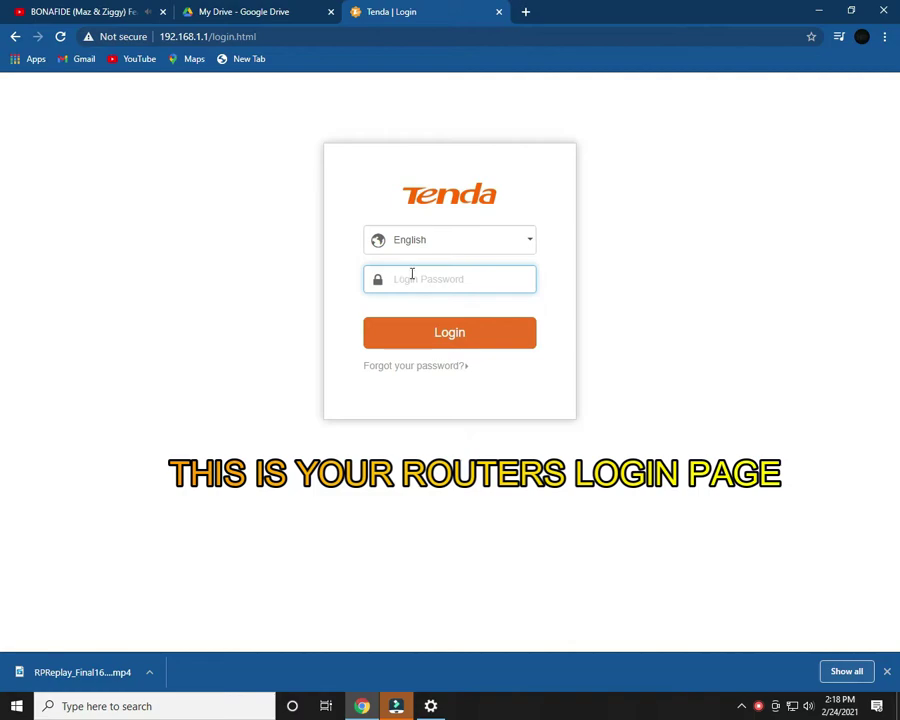
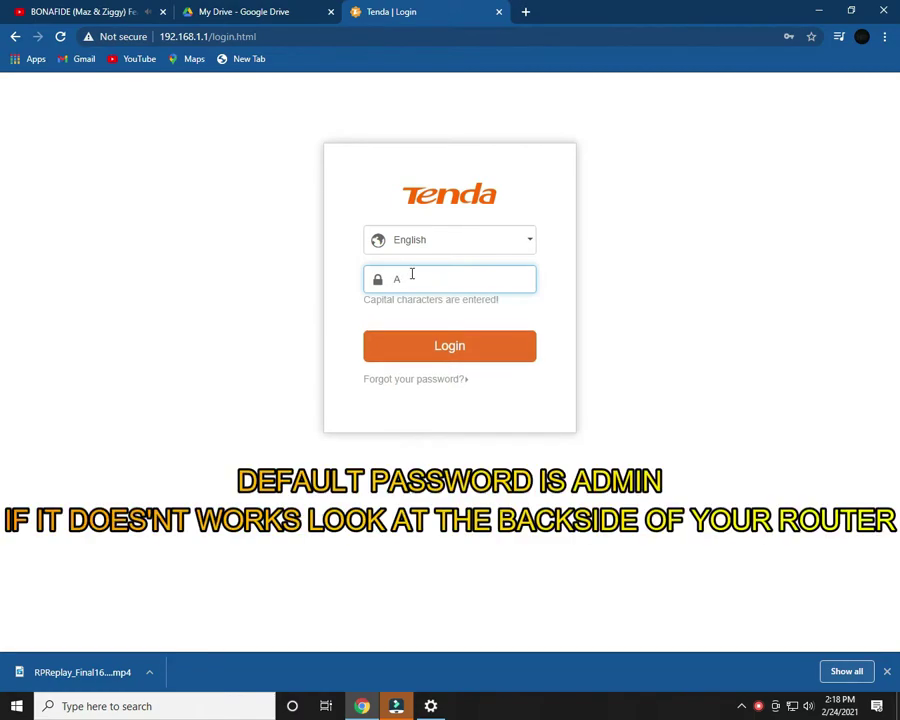
- Log into the router with the default admin password
{"action": "key", "text": "Return"}
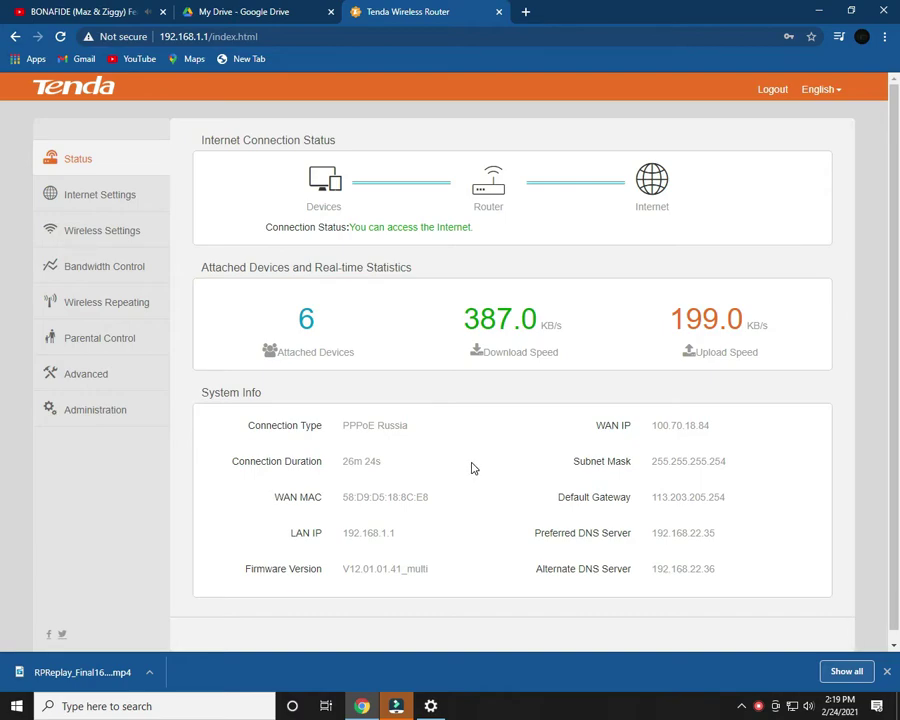
{"action": "left_click", "coordinate": [298, 330]}
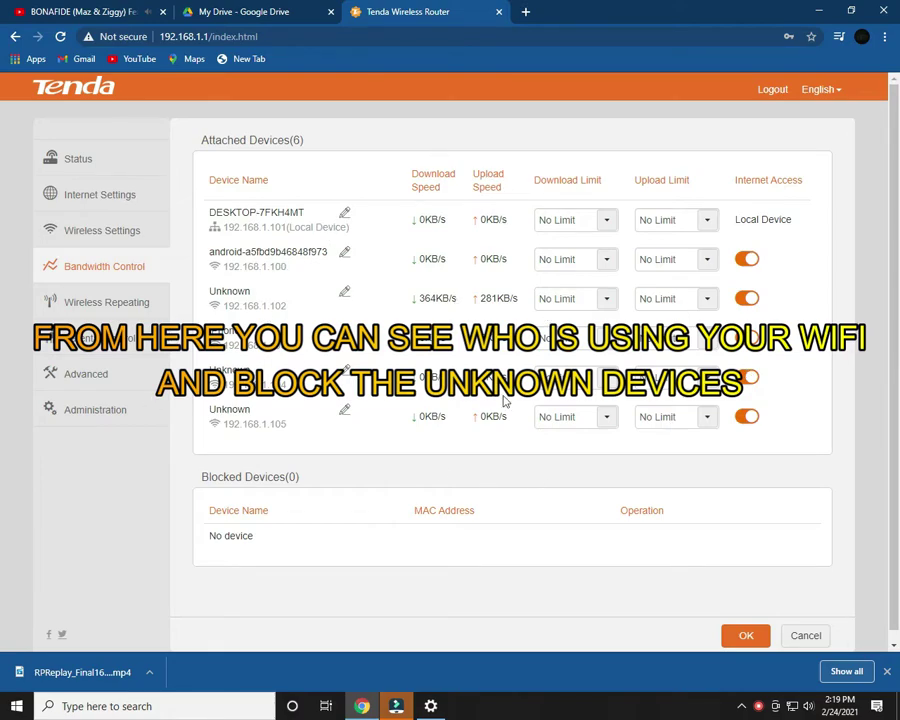
{"action": "left_click", "coordinate": [96, 161]}
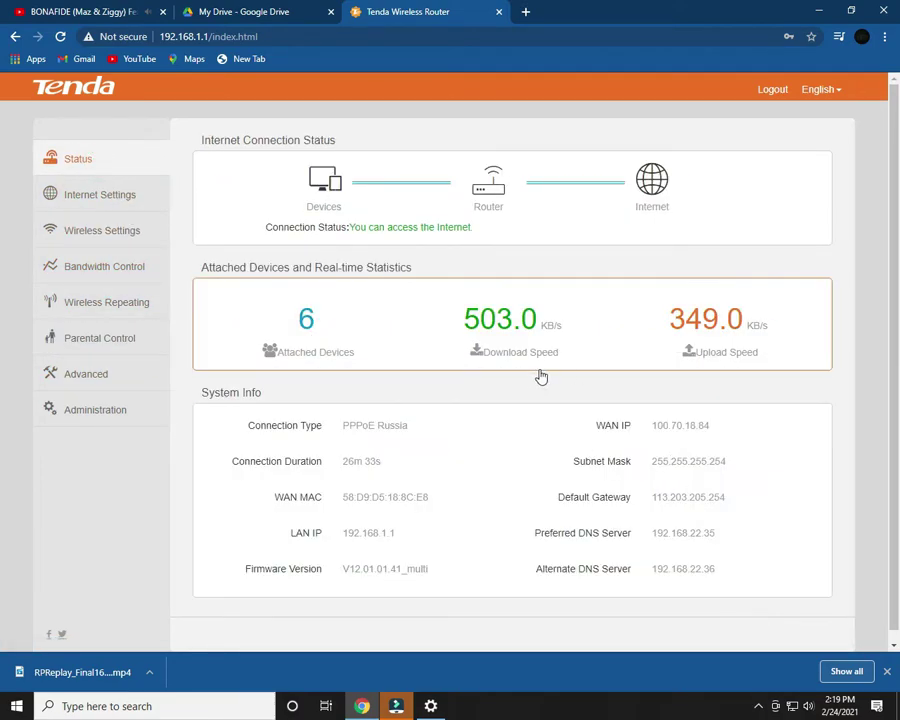
{"action": "scroll", "coordinate": [528, 388], "scroll_direction": "down", "scroll_amount": 1}
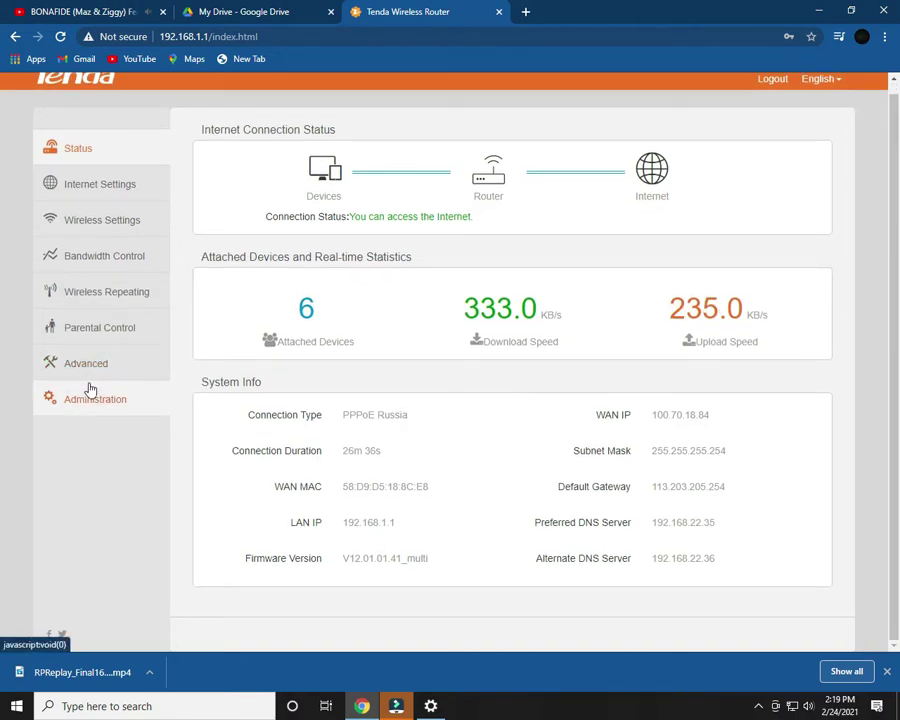
- Open the Administration page and look through it down to Device Management and back
{"action": "left_click", "coordinate": [125, 404]}
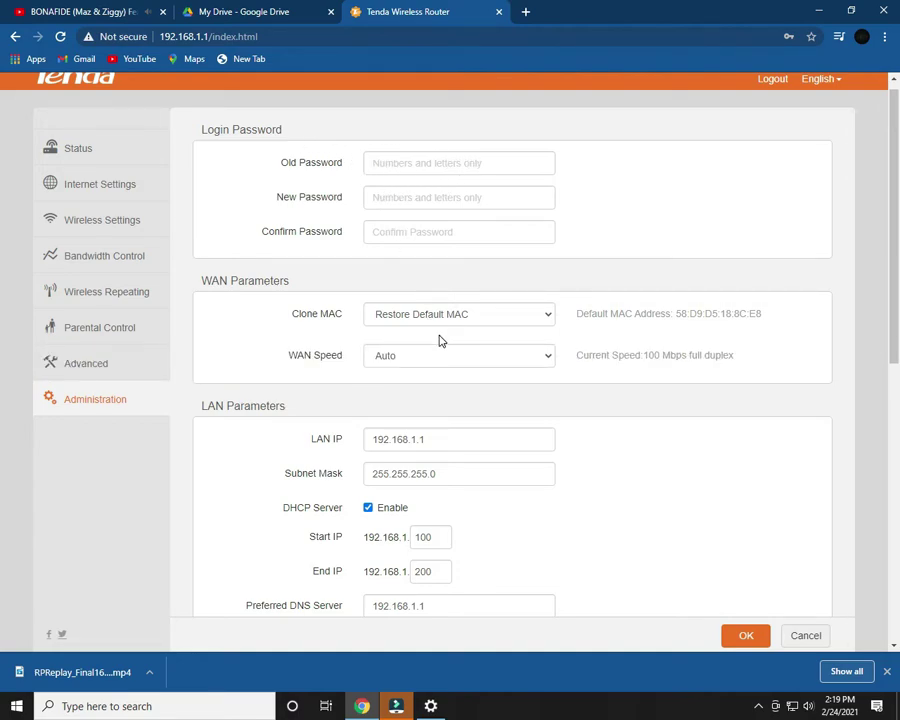
{"action": "scroll", "coordinate": [440, 341], "scroll_direction": "down", "scroll_amount": 1}
{"action": "scroll", "coordinate": [444, 345], "scroll_direction": "down", "scroll_amount": 2}
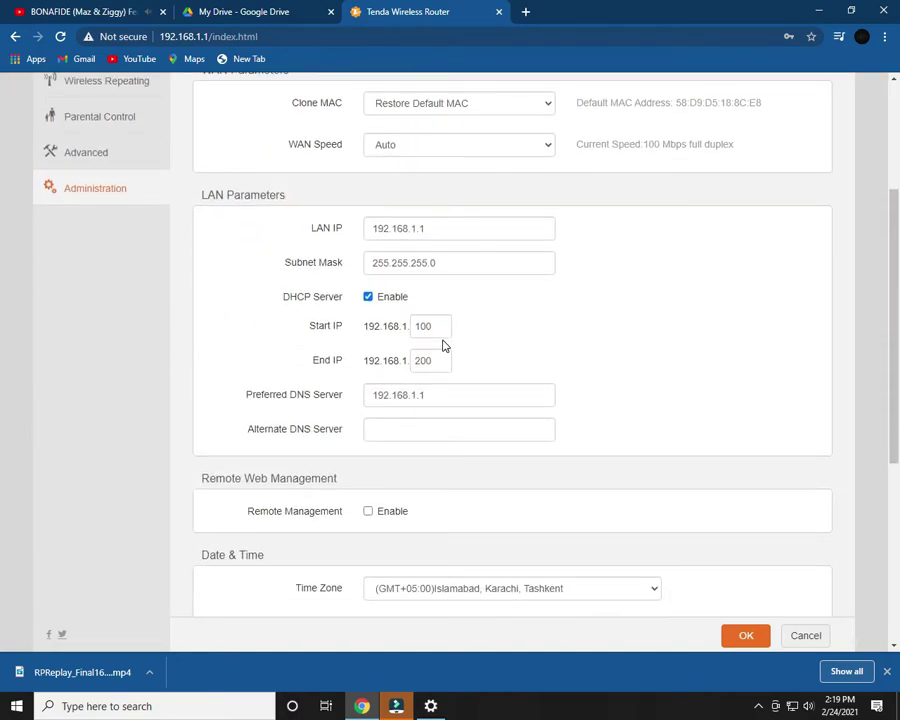
{"action": "scroll", "coordinate": [444, 345], "scroll_direction": "down", "scroll_amount": 5}
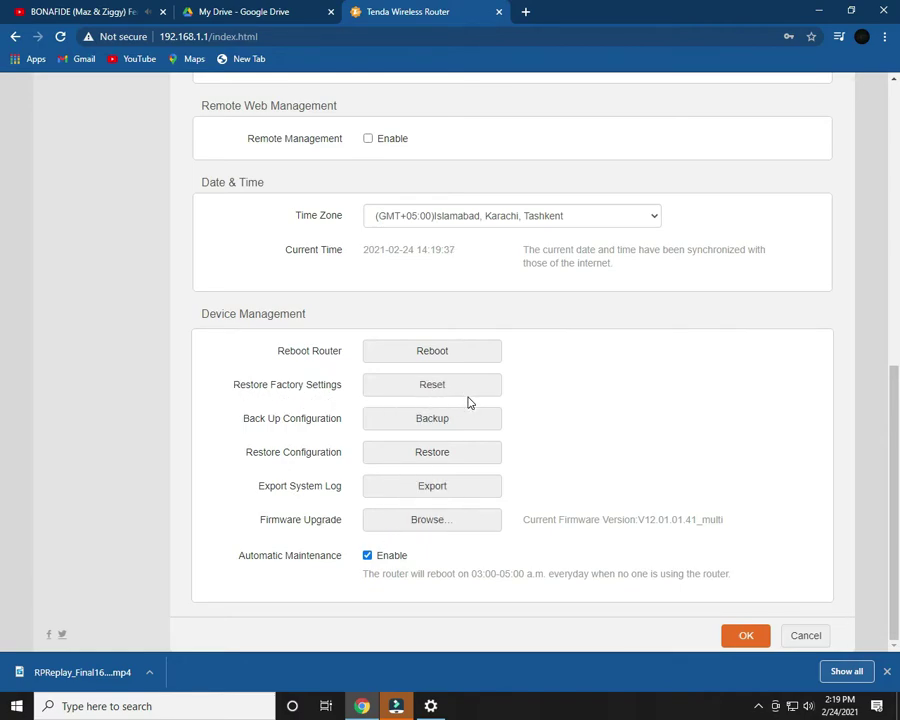
{"action": "scroll", "coordinate": [227, 548], "scroll_direction": "up", "scroll_amount": 4}
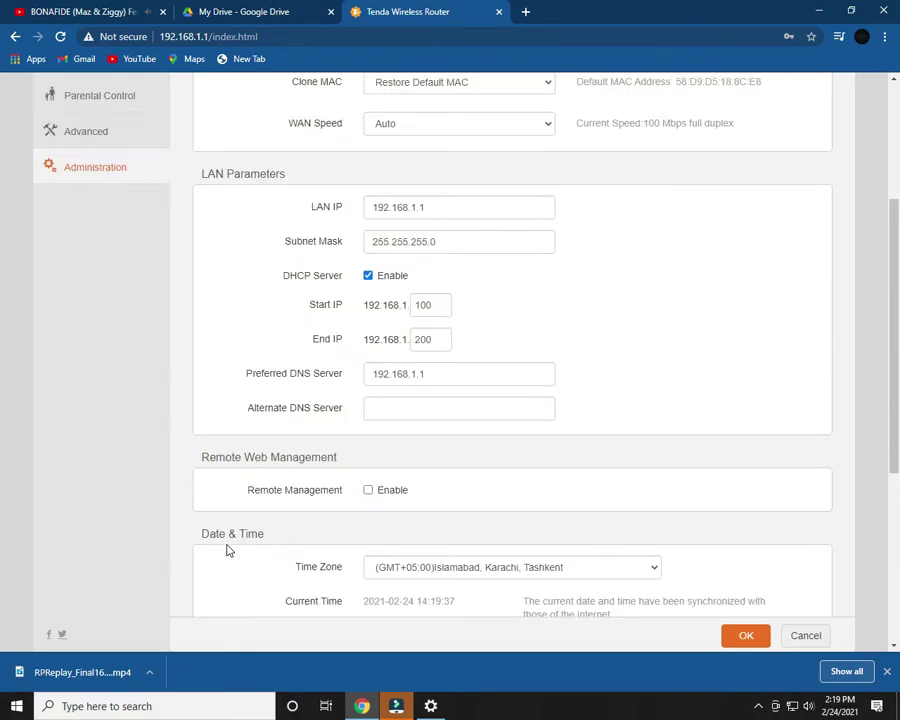
{"action": "scroll", "coordinate": [227, 548], "scroll_direction": "up", "scroll_amount": 3}
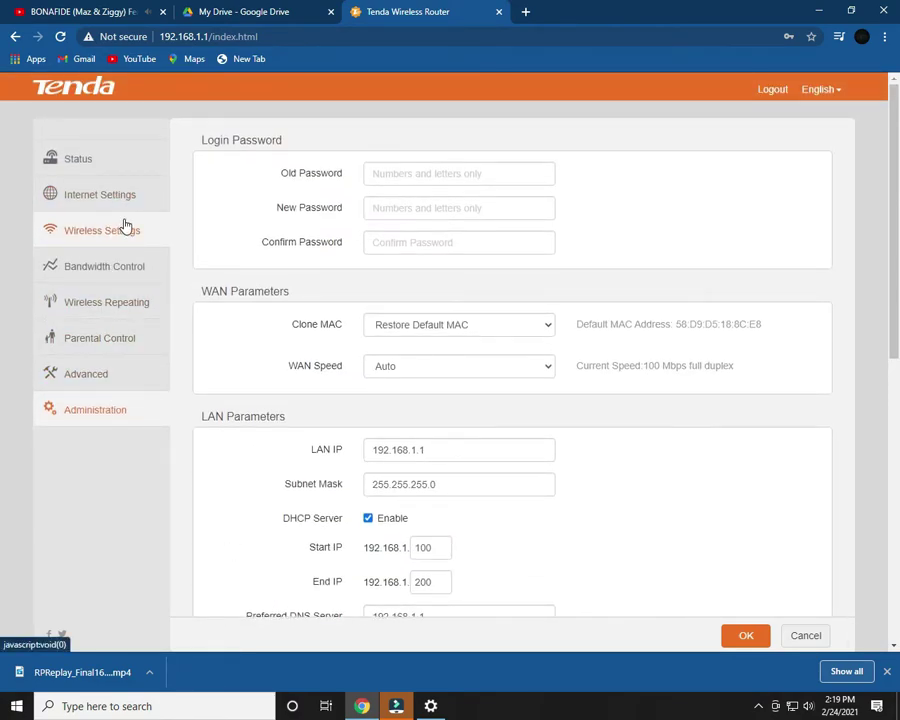
- Open Wireless Settings and review the channel list, leaving Wireless Channel on Auto
{"action": "left_click", "coordinate": [125, 227]}
{"action": "scroll", "coordinate": [537, 463], "scroll_direction": "down", "scroll_amount": 1}
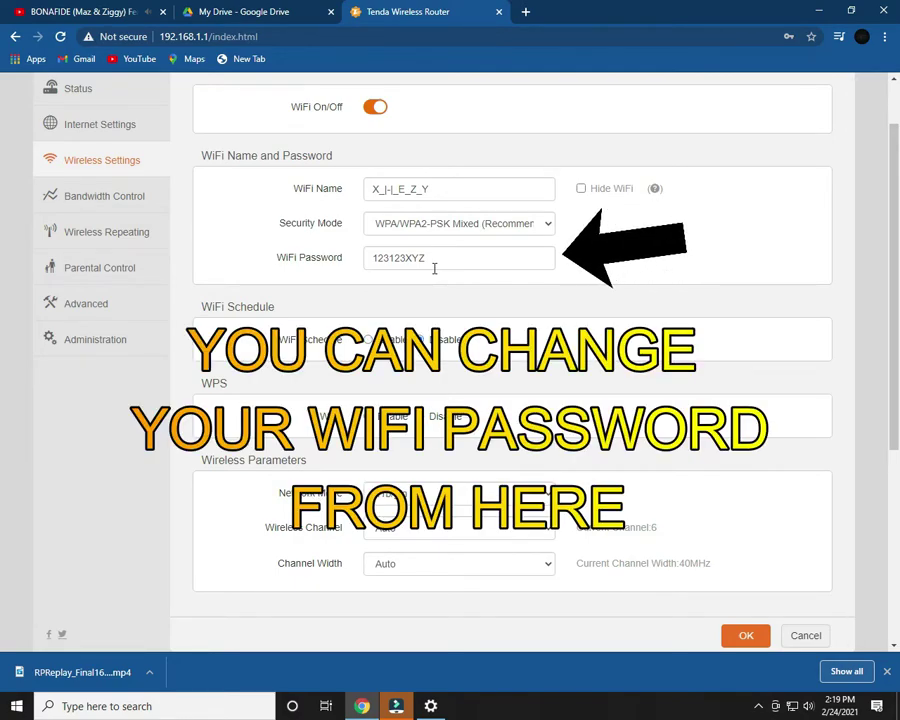
{"action": "scroll", "coordinate": [434, 268], "scroll_direction": "down", "scroll_amount": 3}
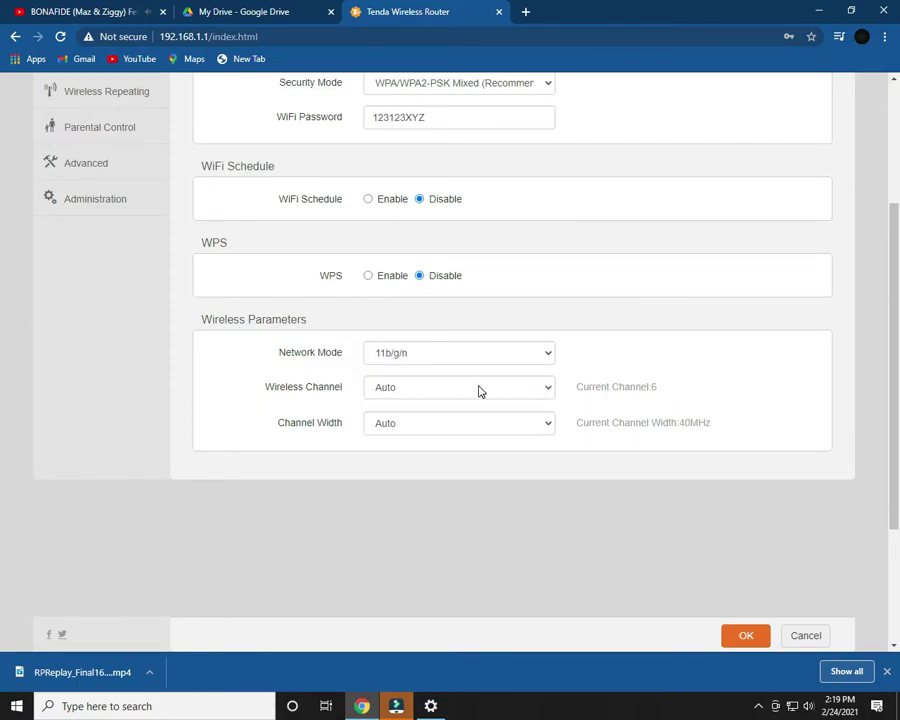
{"action": "scroll", "coordinate": [478, 391], "scroll_direction": "up", "scroll_amount": 5}
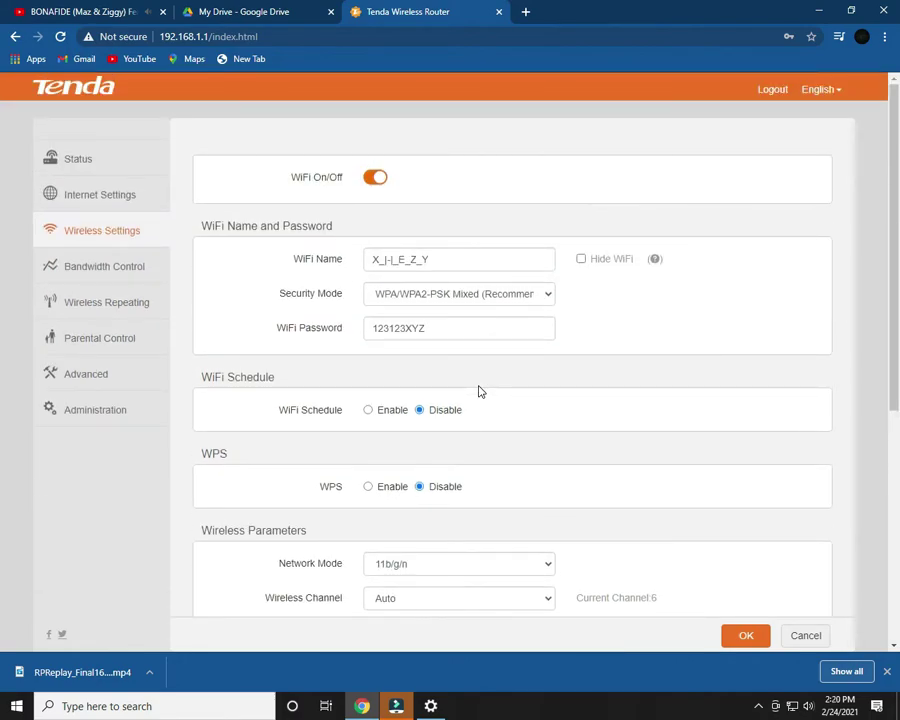
{"action": "scroll", "coordinate": [478, 391], "scroll_direction": "down", "scroll_amount": 5}
{"action": "left_click", "coordinate": [430, 387]}
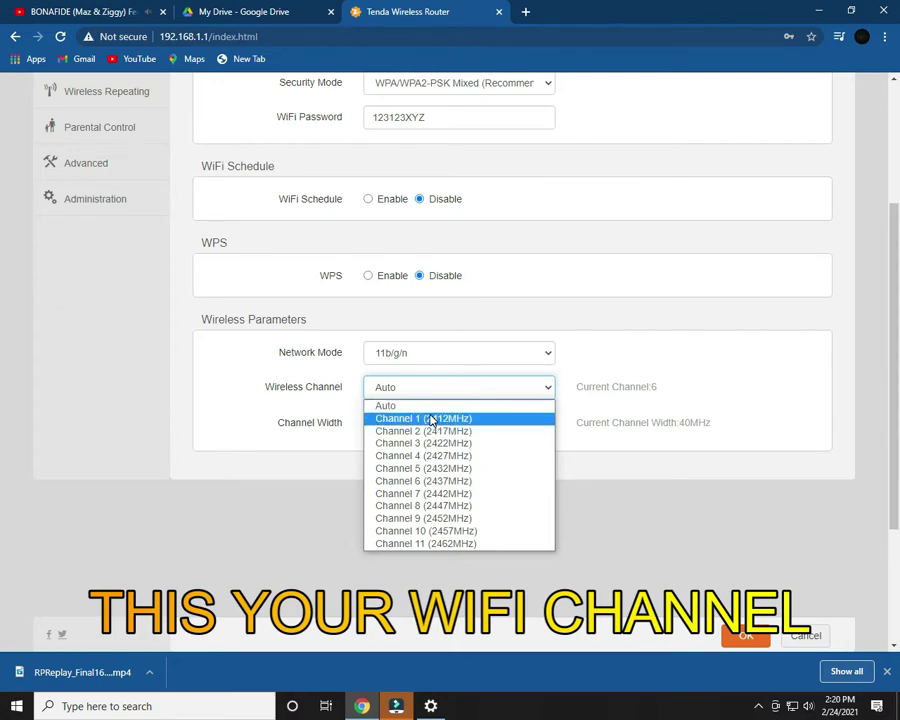
{"action": "left_click", "coordinate": [540, 405]}
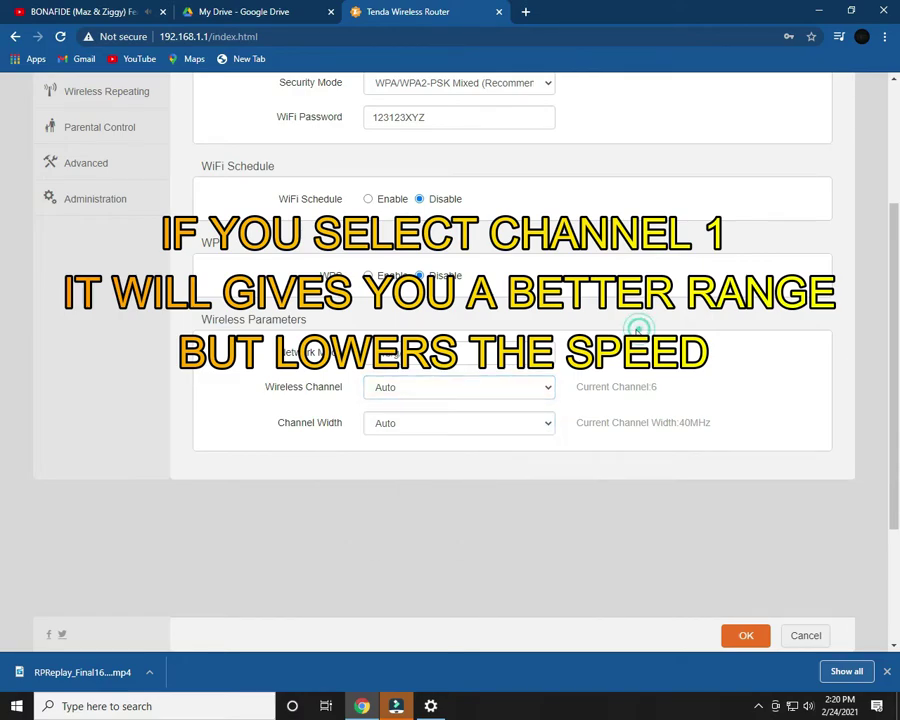
{"action": "scroll", "coordinate": [470, 469], "scroll_direction": "up", "scroll_amount": 2}
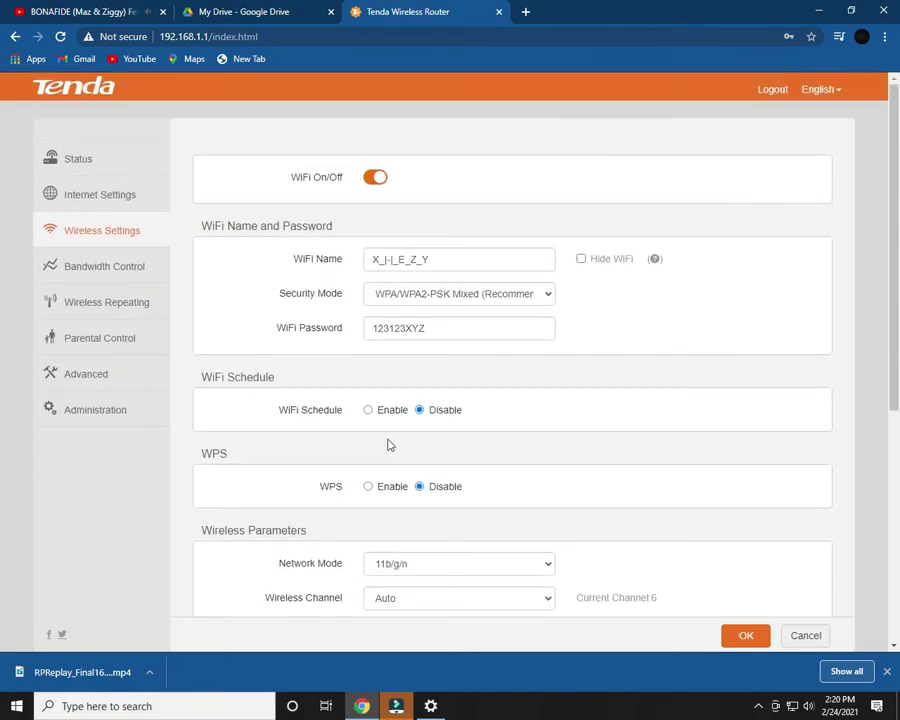
{"action": "left_click", "coordinate": [108, 272]}
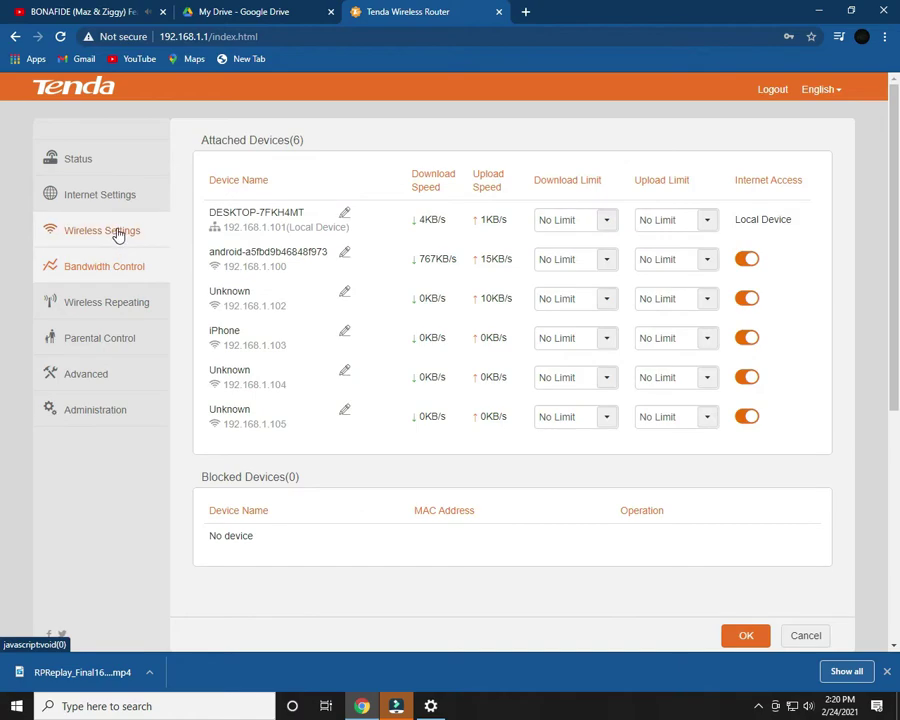
{"action": "left_click", "coordinate": [116, 230]}
{"action": "scroll", "coordinate": [410, 295], "scroll_direction": "down", "scroll_amount": 2}
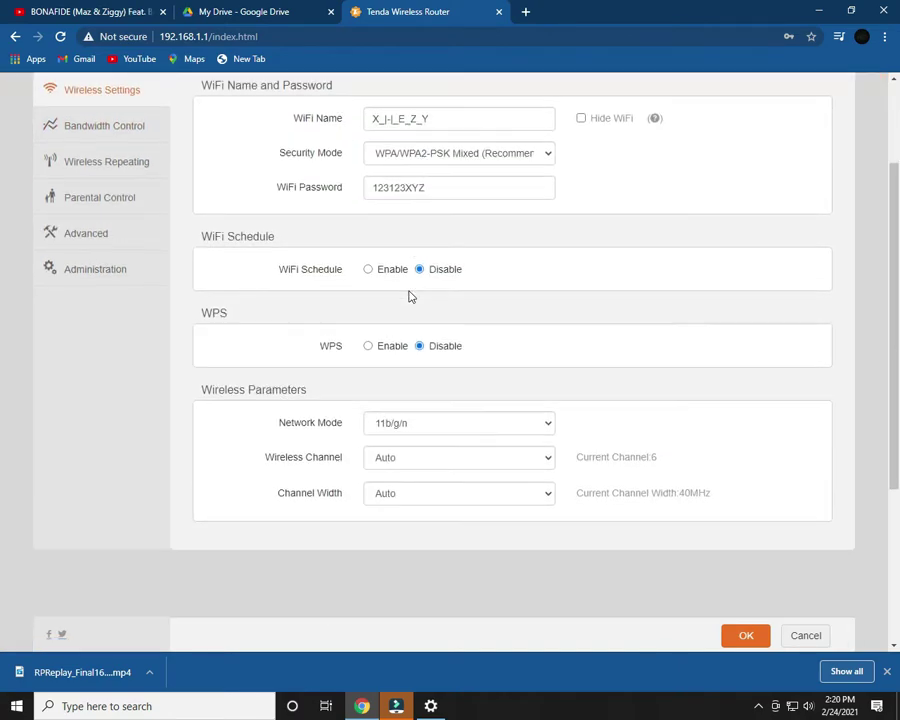
{"action": "scroll", "coordinate": [386, 362], "scroll_direction": "up", "scroll_amount": 1}
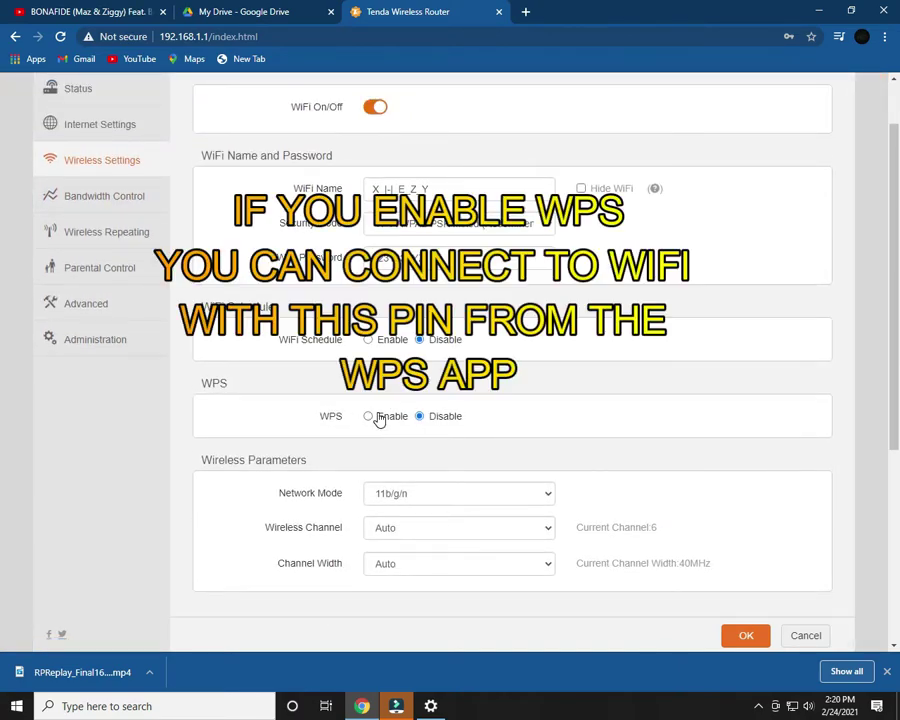
{"action": "left_click", "coordinate": [370, 416]}
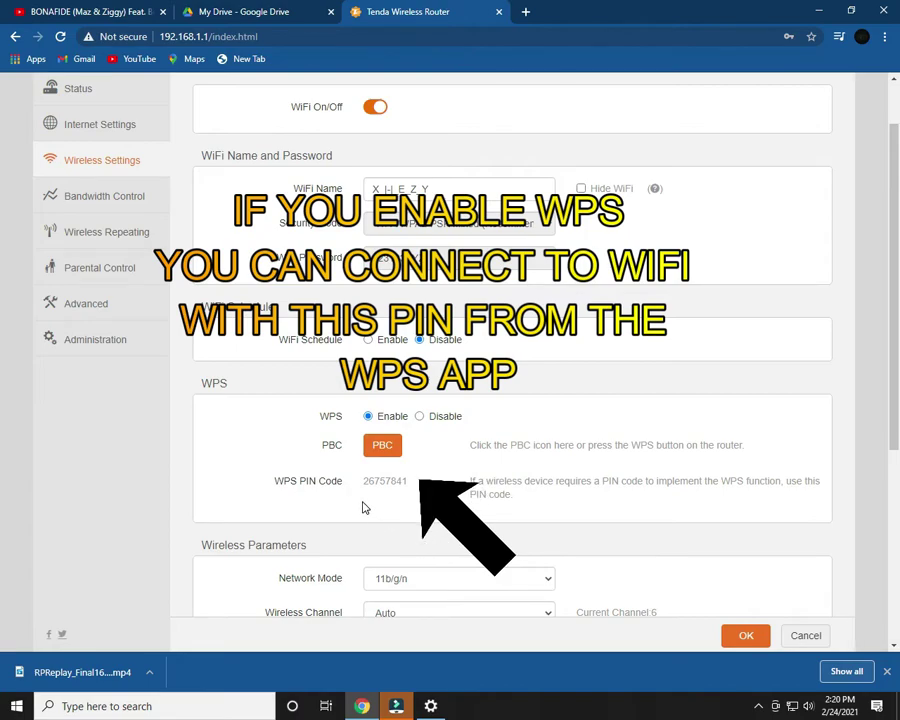
{"action": "left_click_drag", "start_coordinate": [365, 482], "coordinate": [412, 486]}
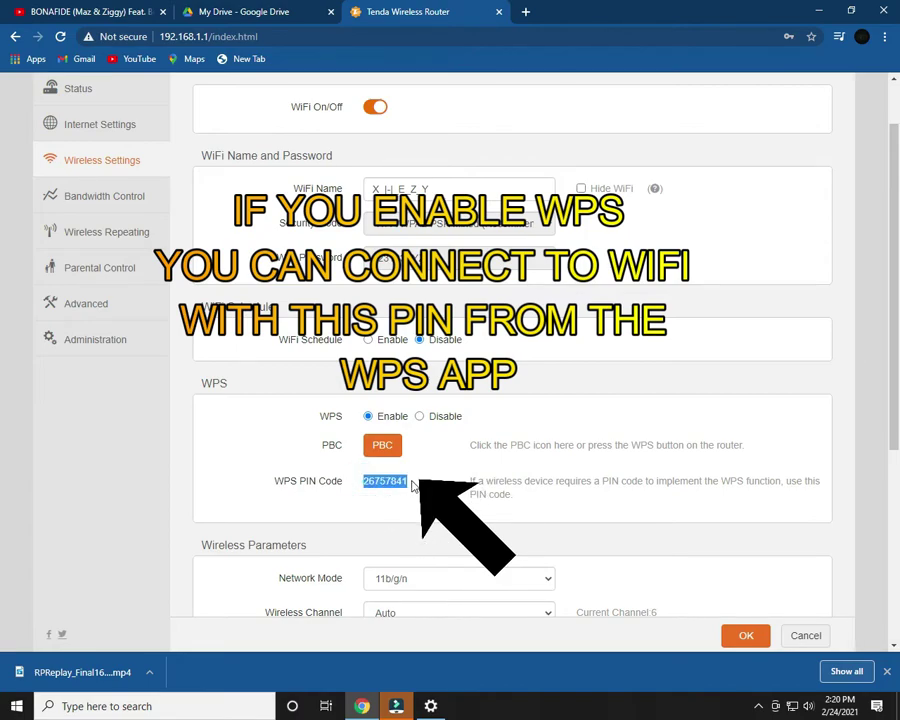
{"action": "left_click", "coordinate": [422, 502]}
{"action": "scroll", "coordinate": [408, 474], "scroll_direction": "up", "scroll_amount": 1}
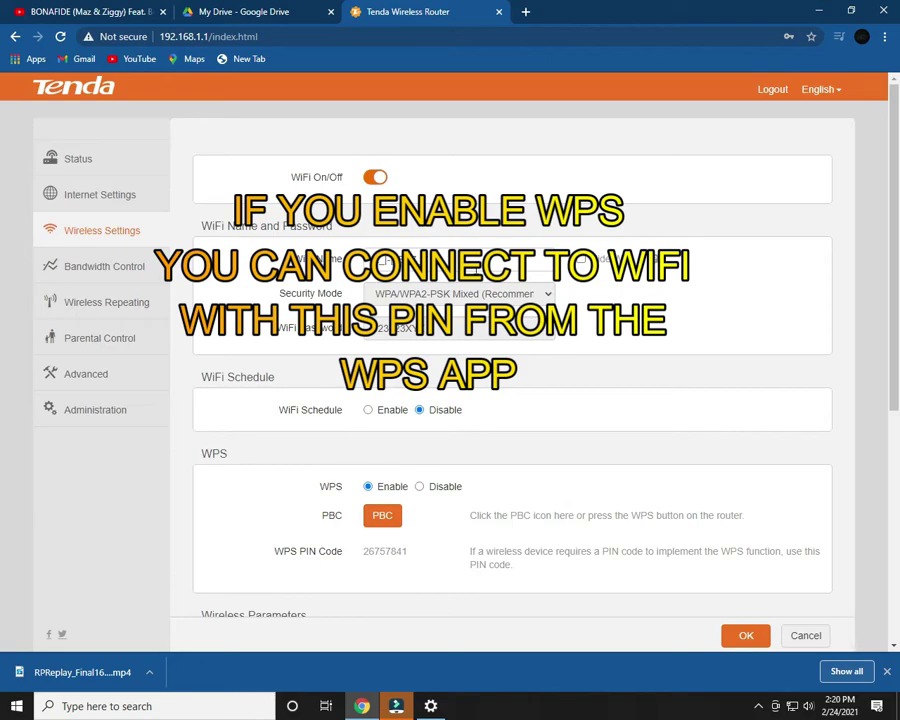
{"action": "scroll", "coordinate": [500, 420], "scroll_direction": "up", "scroll_amount": 1}
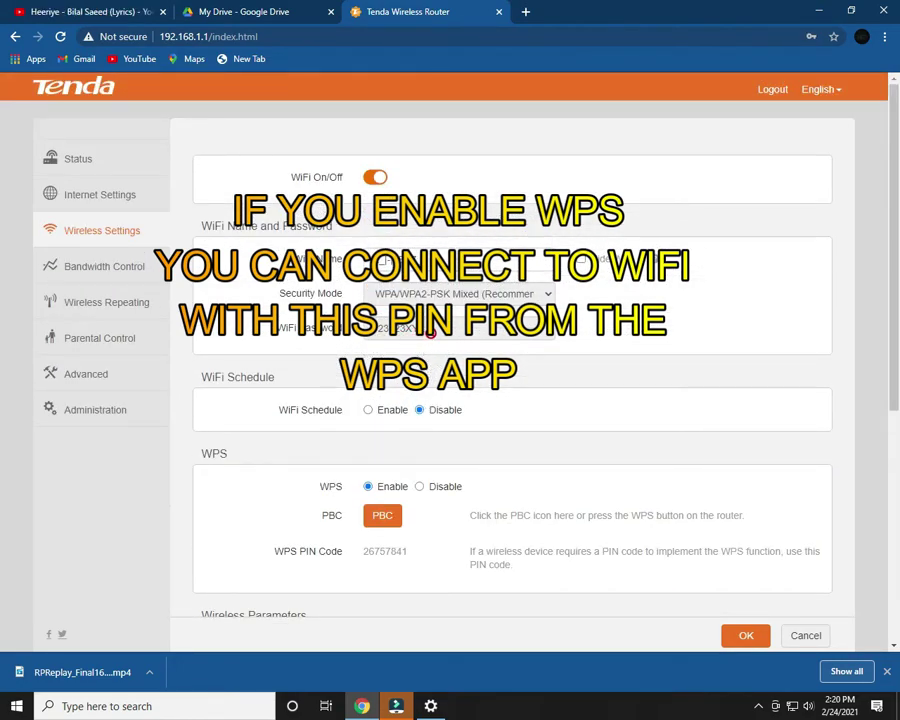
{"action": "scroll", "coordinate": [532, 418], "scroll_direction": "down", "scroll_amount": 5}
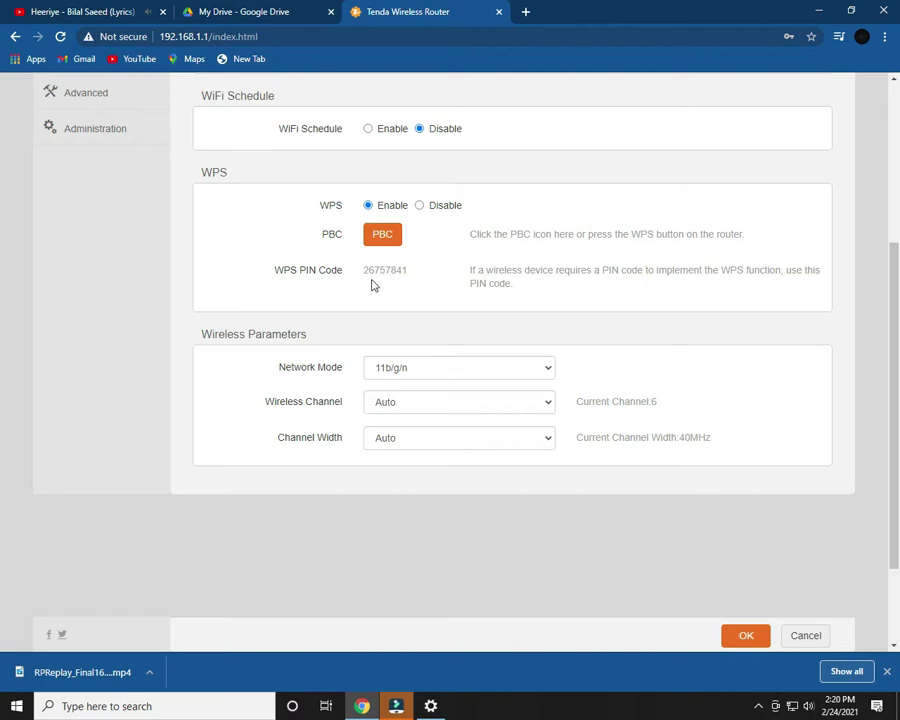
{"action": "scroll", "coordinate": [444, 293], "scroll_direction": "up", "scroll_amount": 5}
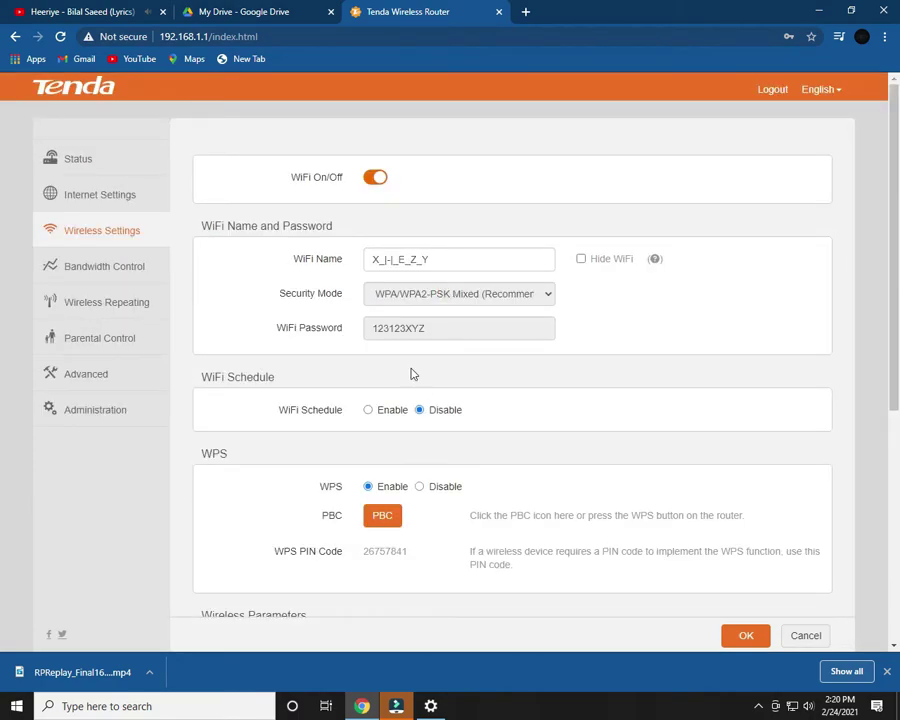
{"action": "scroll", "coordinate": [356, 448], "scroll_direction": "down", "scroll_amount": 4}
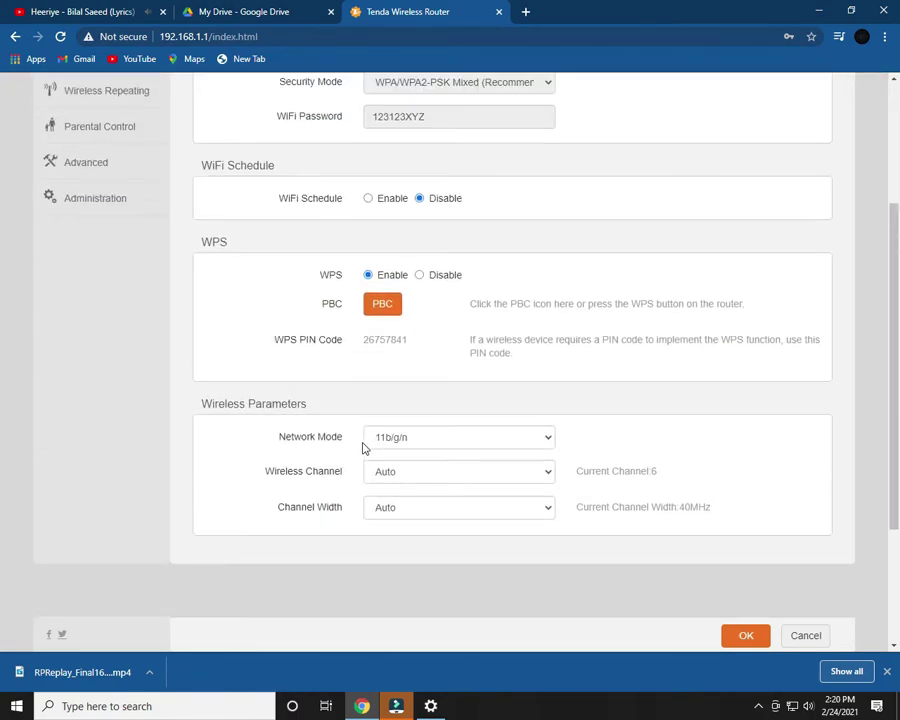
{"action": "scroll", "coordinate": [363, 448], "scroll_direction": "up", "scroll_amount": 4}
{"action": "left_click", "coordinate": [421, 486]}
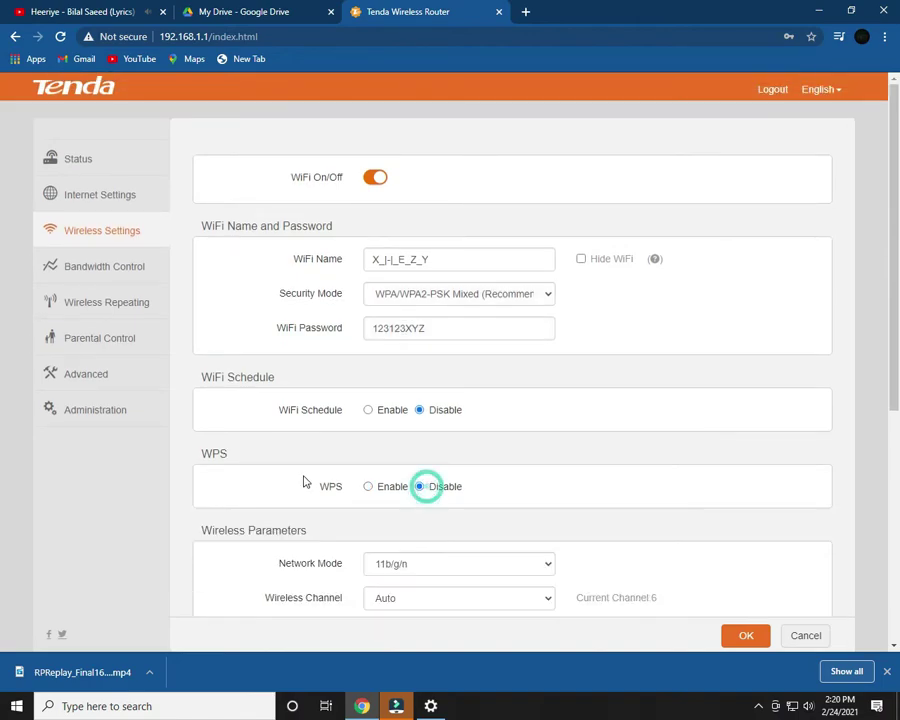
{"action": "left_click", "coordinate": [127, 168]}
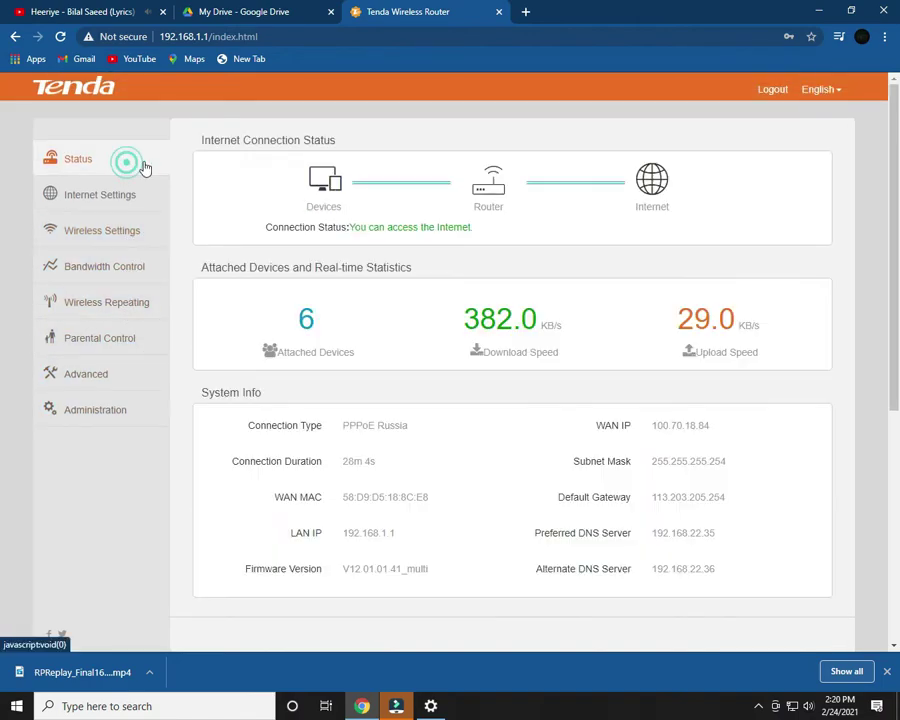
{"action": "scroll", "coordinate": [562, 476], "scroll_direction": "down", "scroll_amount": 3}
{"action": "scroll", "coordinate": [458, 462], "scroll_direction": "up", "scroll_amount": 3}
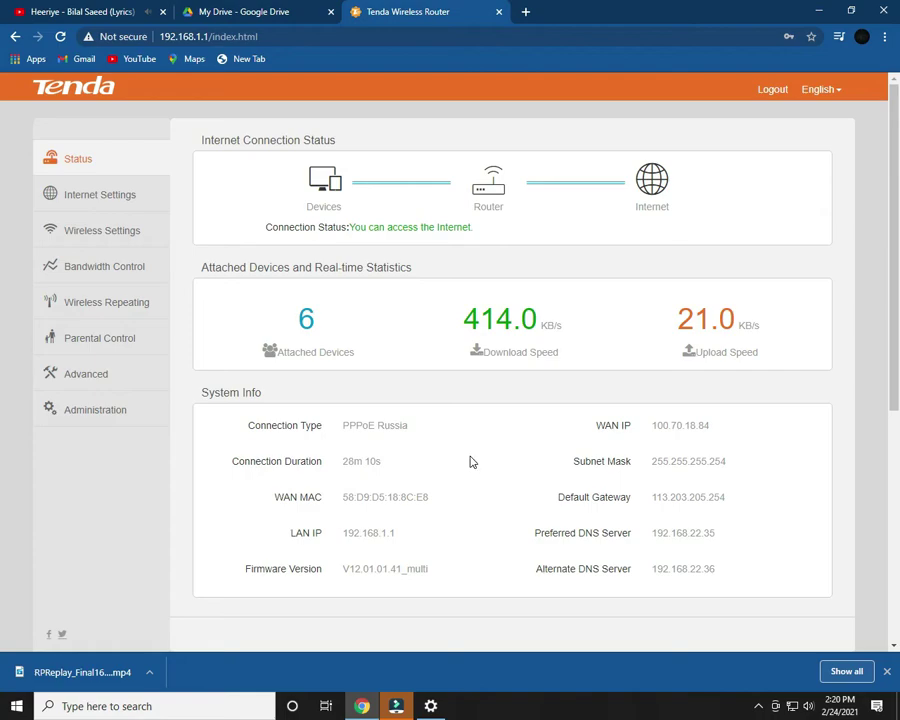
{"action": "scroll", "coordinate": [472, 461], "scroll_direction": "down", "scroll_amount": 3}
{"action": "scroll", "coordinate": [472, 461], "scroll_direction": "up", "scroll_amount": 2}
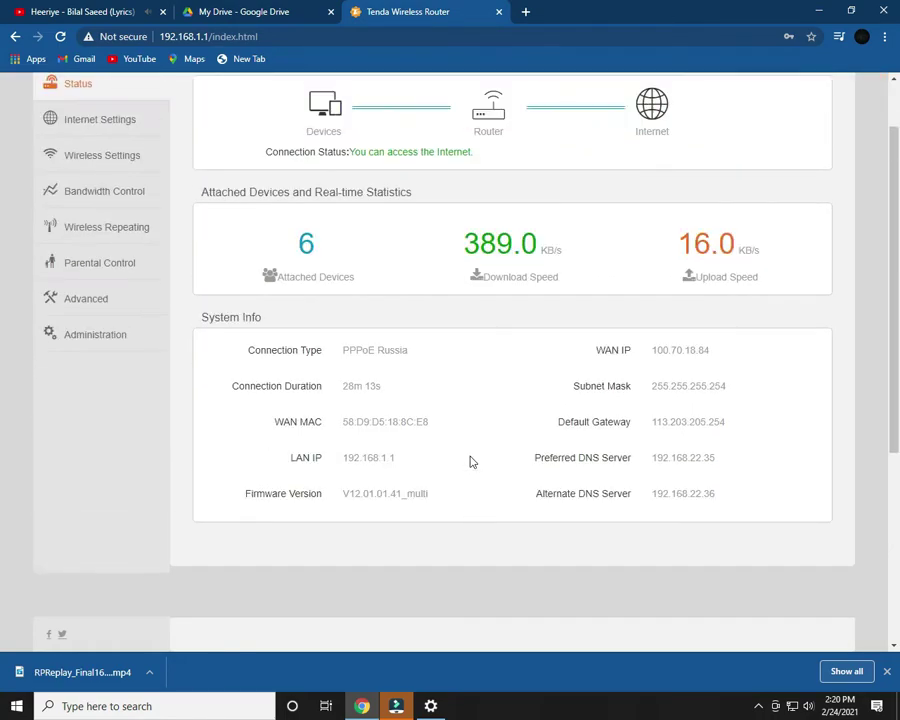
- Back up the router configuration from Device Management, keeping the downloaded RouterCfm.cfg
{"action": "left_click", "coordinate": [148, 343]}
{"action": "scroll", "coordinate": [526, 354], "scroll_direction": "down", "scroll_amount": 6}
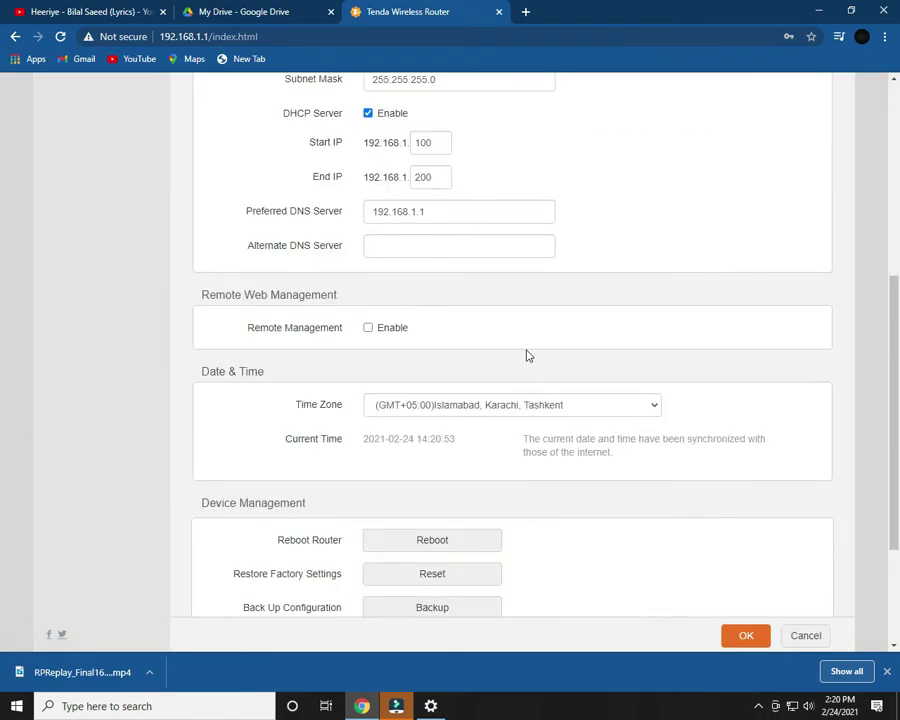
{"action": "left_click", "coordinate": [440, 416]}
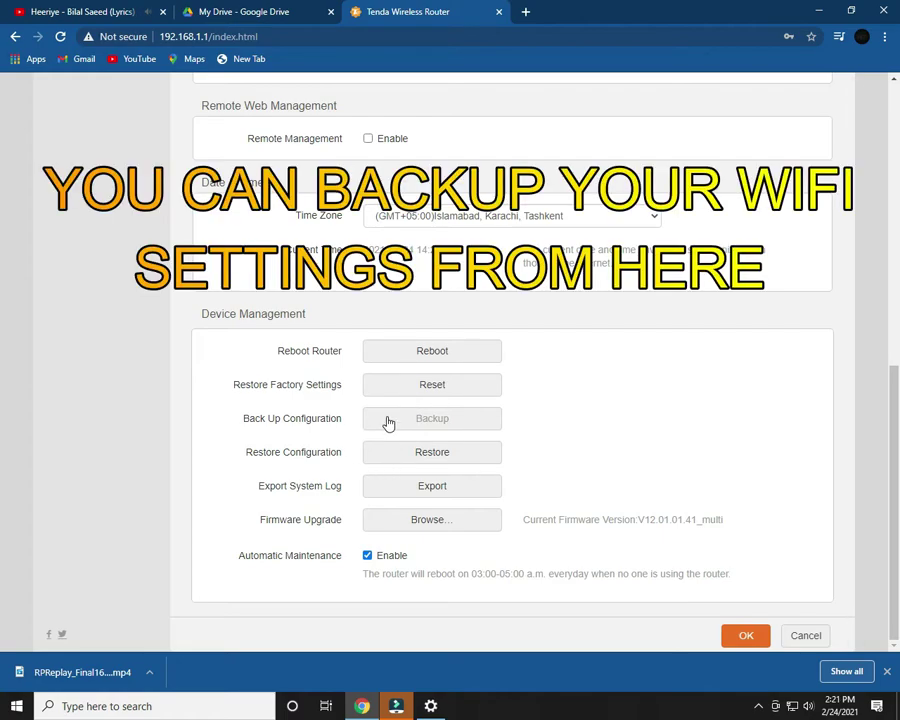
{"action": "left_click", "coordinate": [388, 420]}
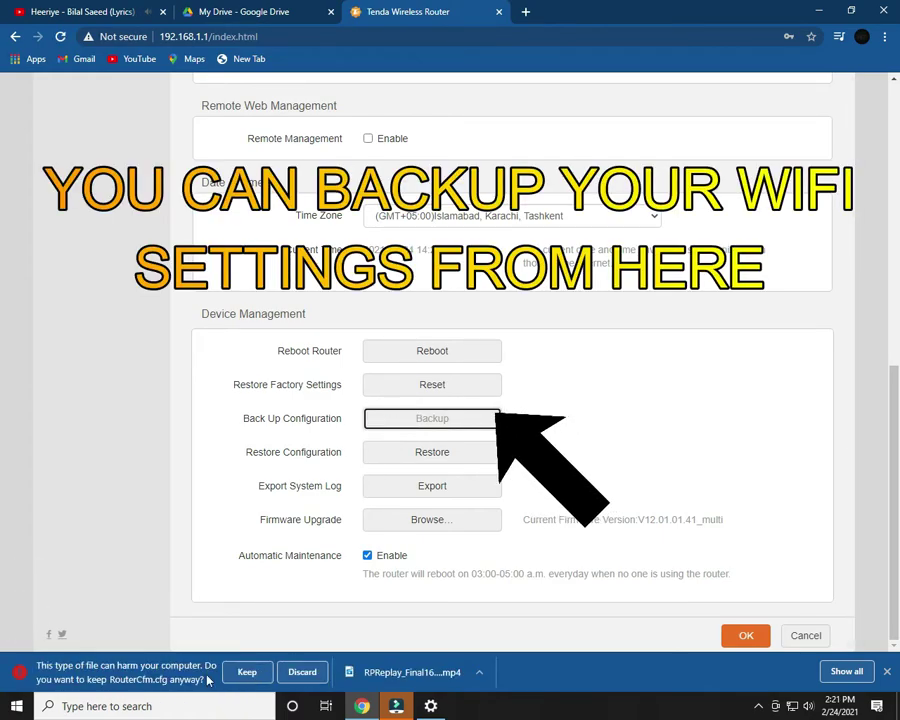
{"action": "left_click", "coordinate": [264, 676]}
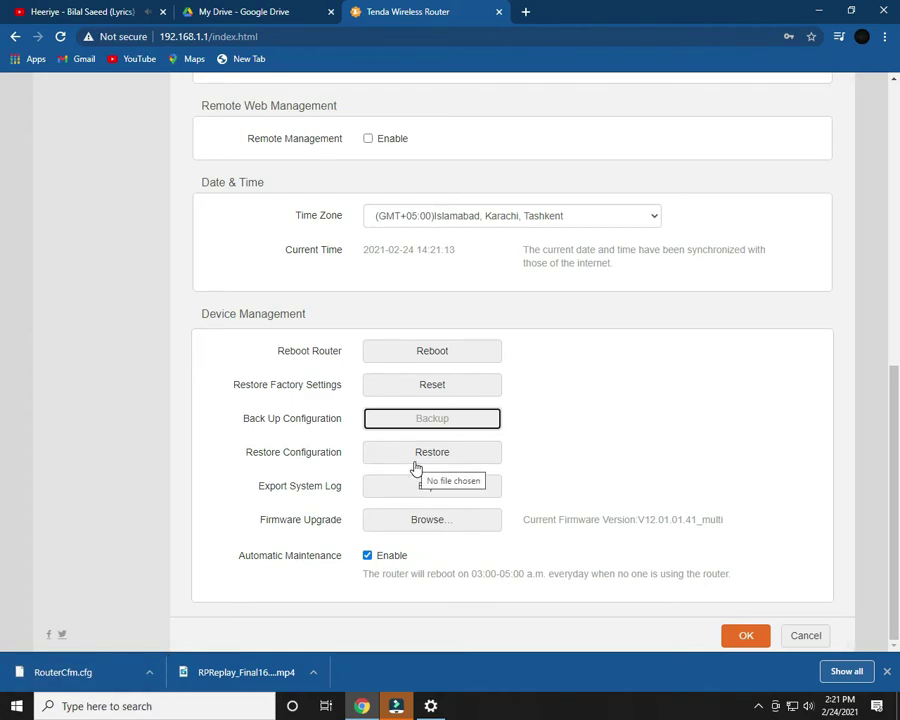
- Restore the router to factory settings, confirming that all current settings are cleared
{"action": "left_click", "coordinate": [608, 385]}
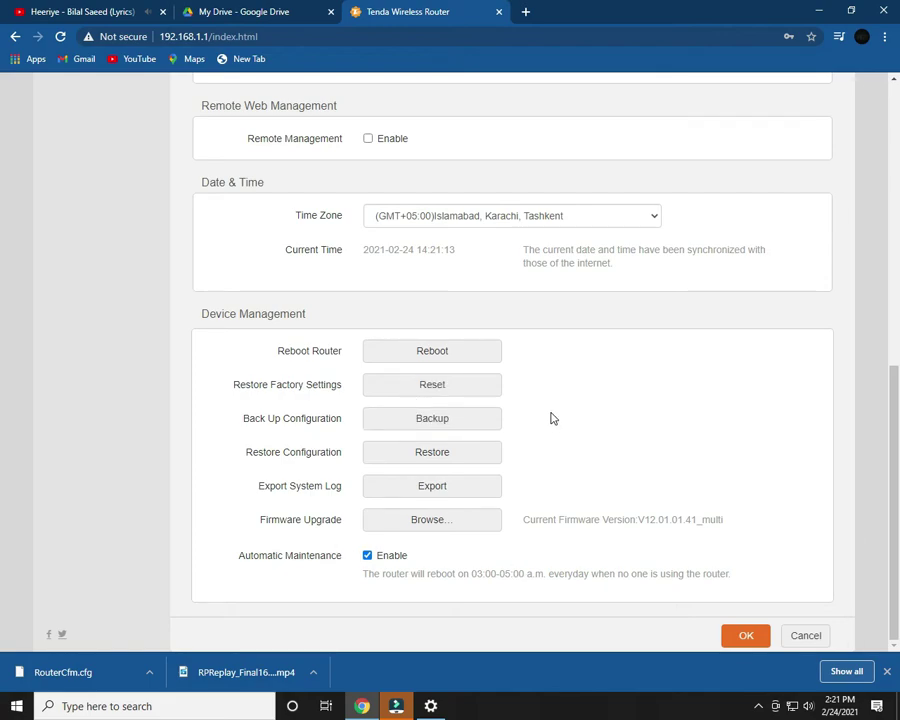
{"action": "left_click", "coordinate": [452, 392]}
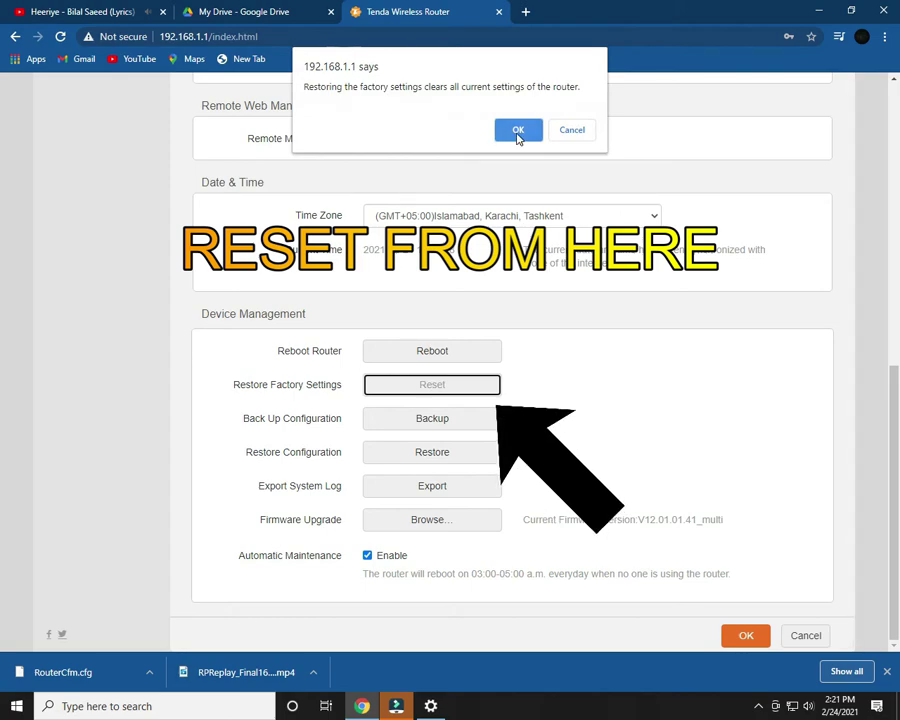
{"action": "left_click", "coordinate": [516, 130]}
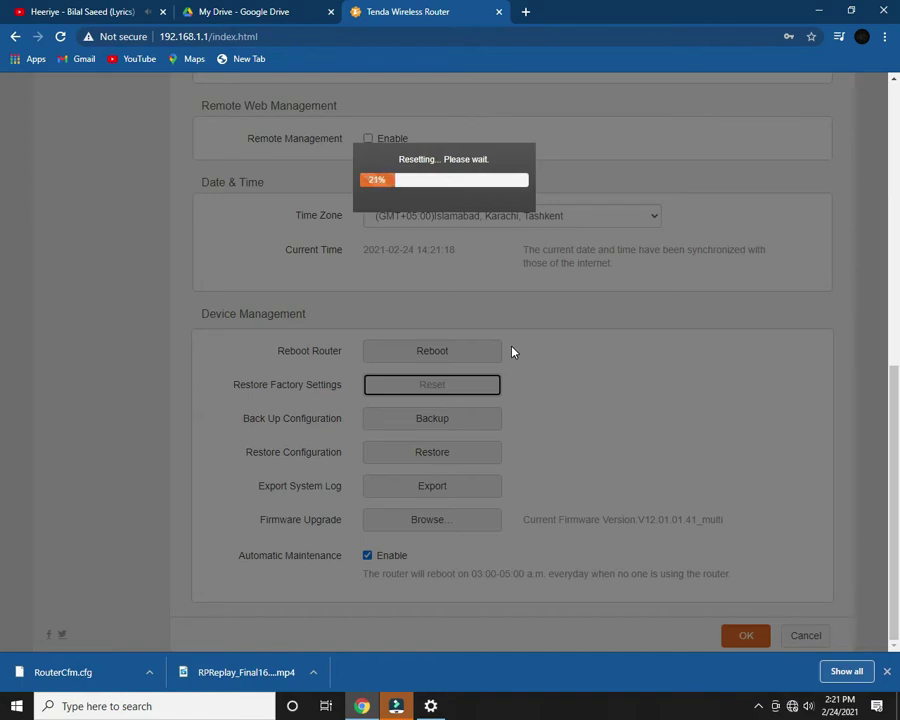
- Adjust the speaker volume controls while the reset finishes
{"action": "left_click", "coordinate": [809, 707]}
{"action": "scroll", "coordinate": [816, 713], "scroll_direction": "up", "scroll_amount": 18}
{"action": "scroll", "coordinate": [816, 713], "scroll_direction": "down", "scroll_amount": 15}
{"action": "left_click", "coordinate": [593, 432]}
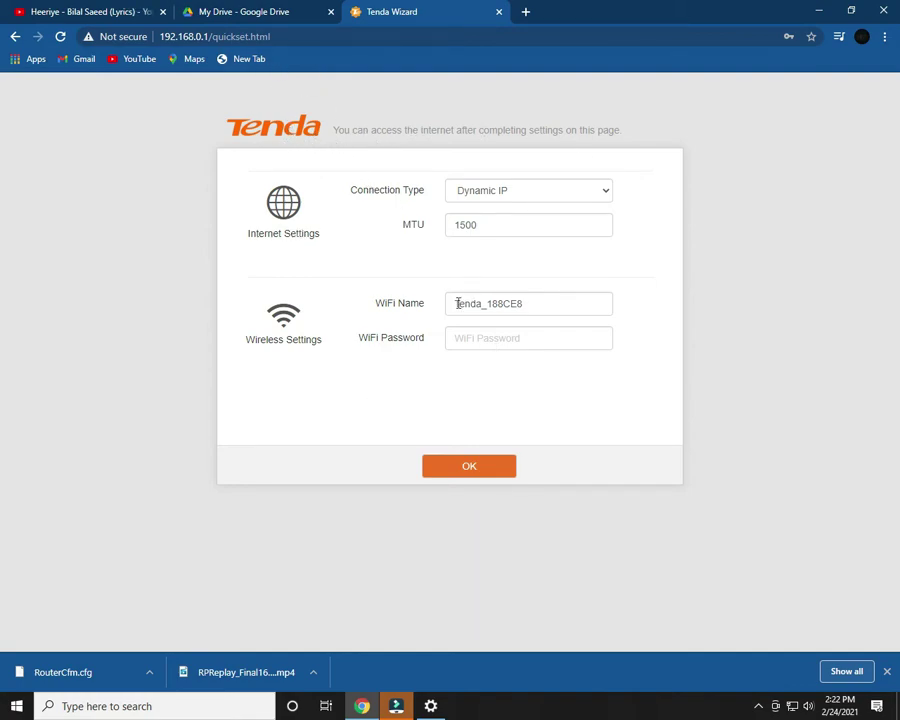
- Set the connection type to PPPoE Russia and autofill the saved ISP user name and password
{"action": "left_click", "coordinate": [513, 193]}
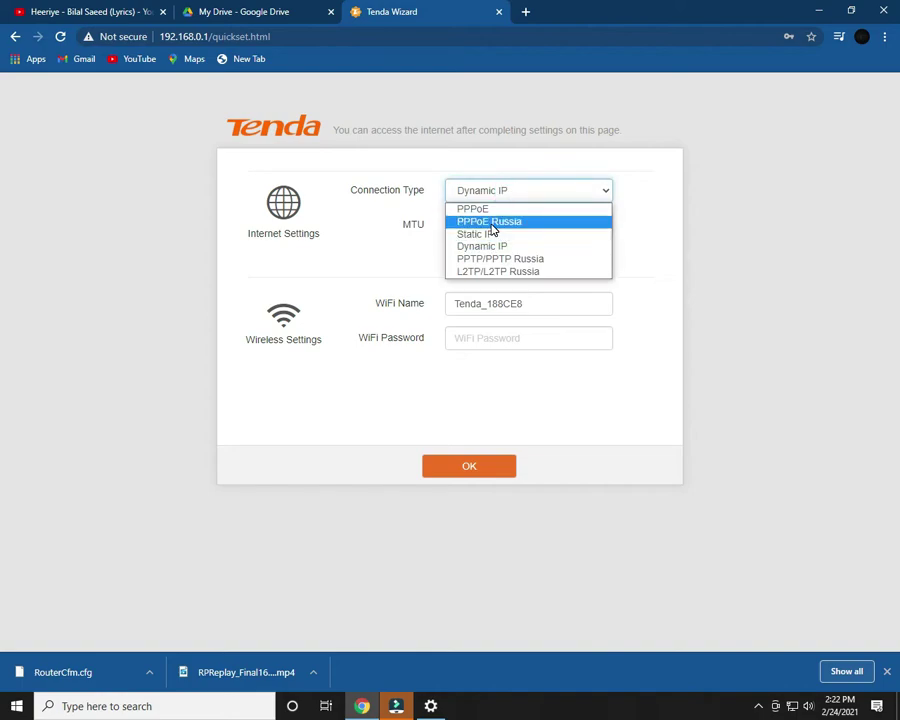
{"action": "left_click", "coordinate": [492, 222]}
{"action": "left_click", "coordinate": [490, 225]}
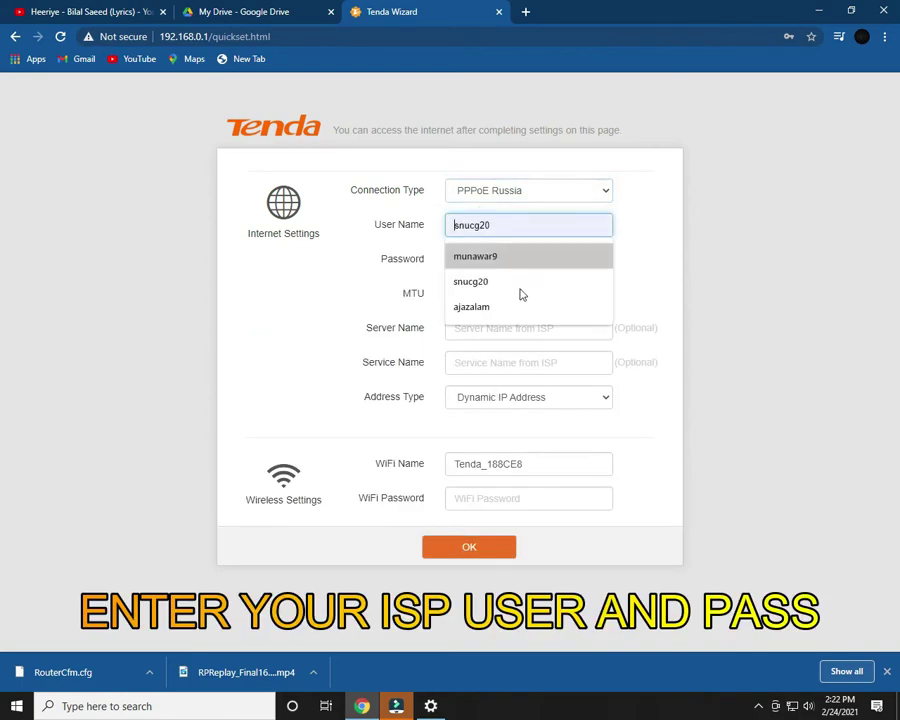
{"action": "left_click", "coordinate": [536, 262]}
{"action": "left_click", "coordinate": [522, 258]}
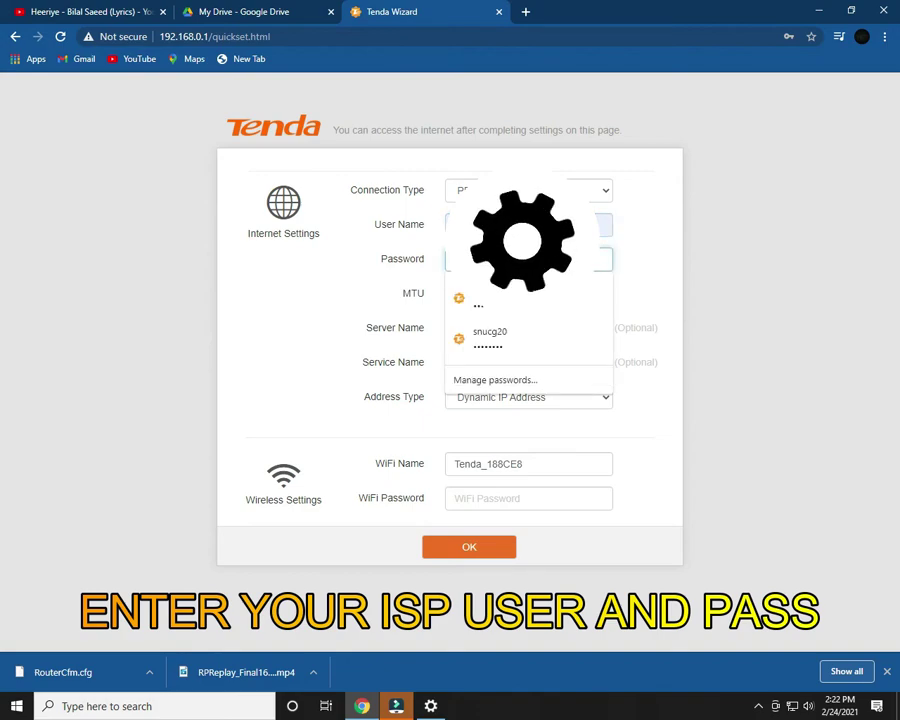
{"action": "key", "text": "Escape"}
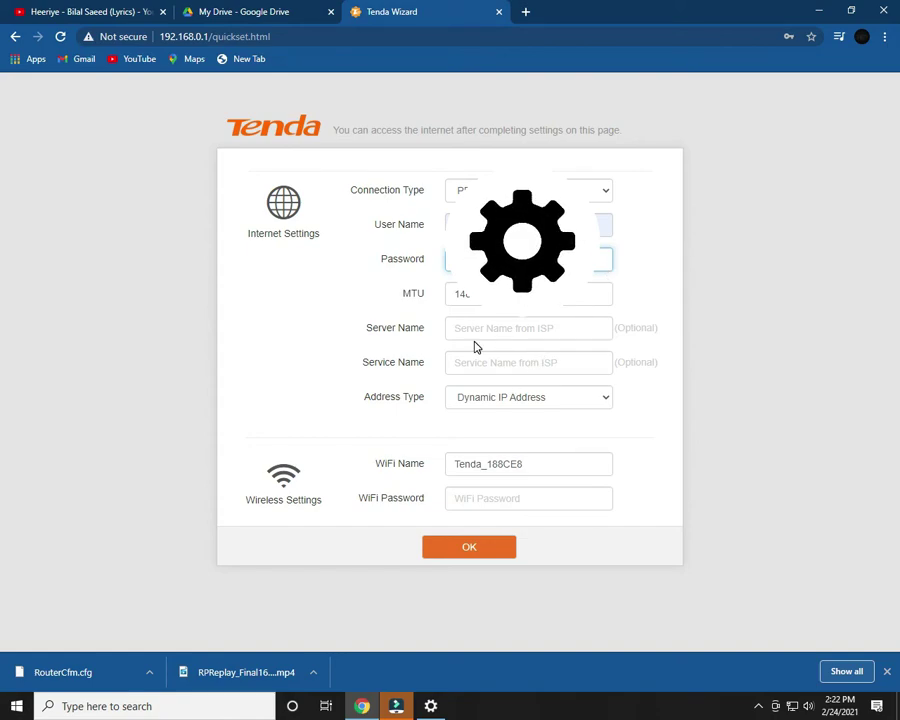
- Keep Dynamic IP Address as the address type
{"action": "left_click", "coordinate": [488, 398]}
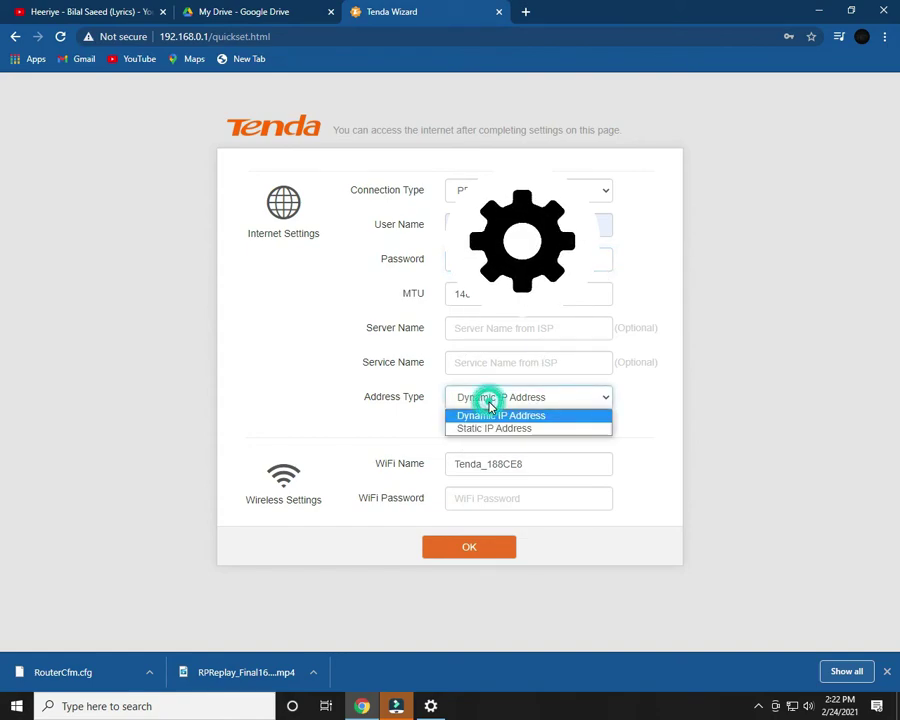
{"action": "left_click", "coordinate": [500, 415]}
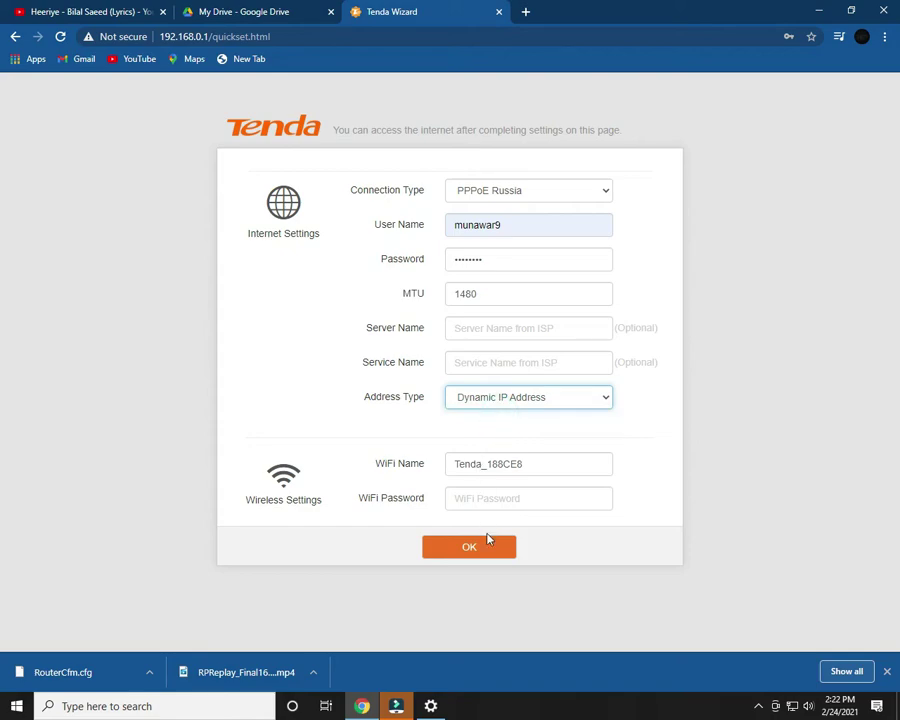
{"action": "left_click", "coordinate": [465, 498]}
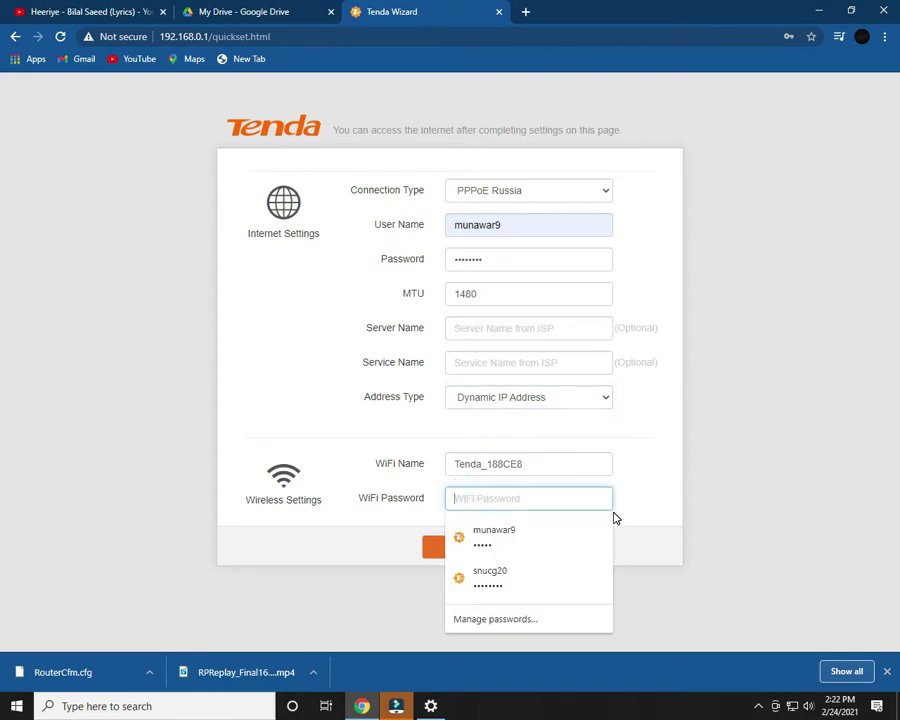
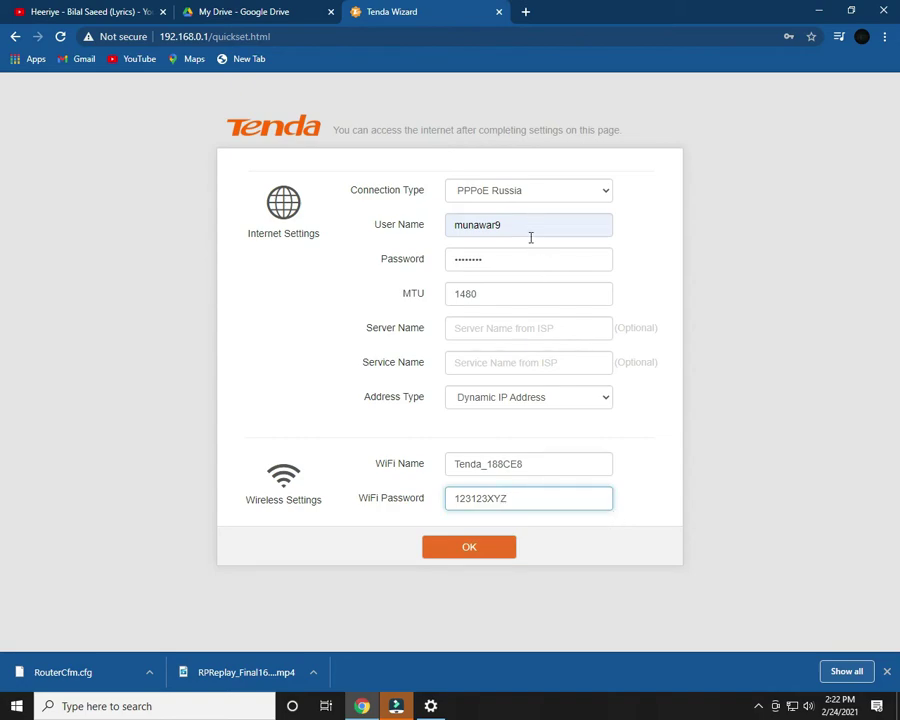
- Enter a new Wi-Fi password and replace the default Wi-Fi name with X_|-|_E_Z_Y
{"action": "left_click", "coordinate": [535, 464]}
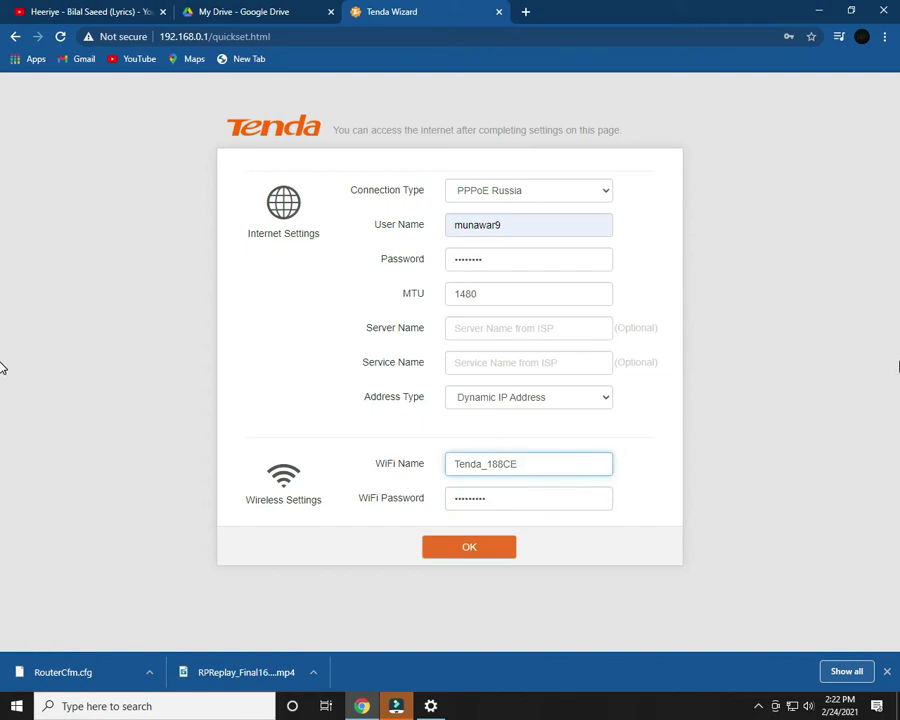
{"action": "key", "text": "ctrl+a"}
{"action": "key", "text": "BackSpace"}
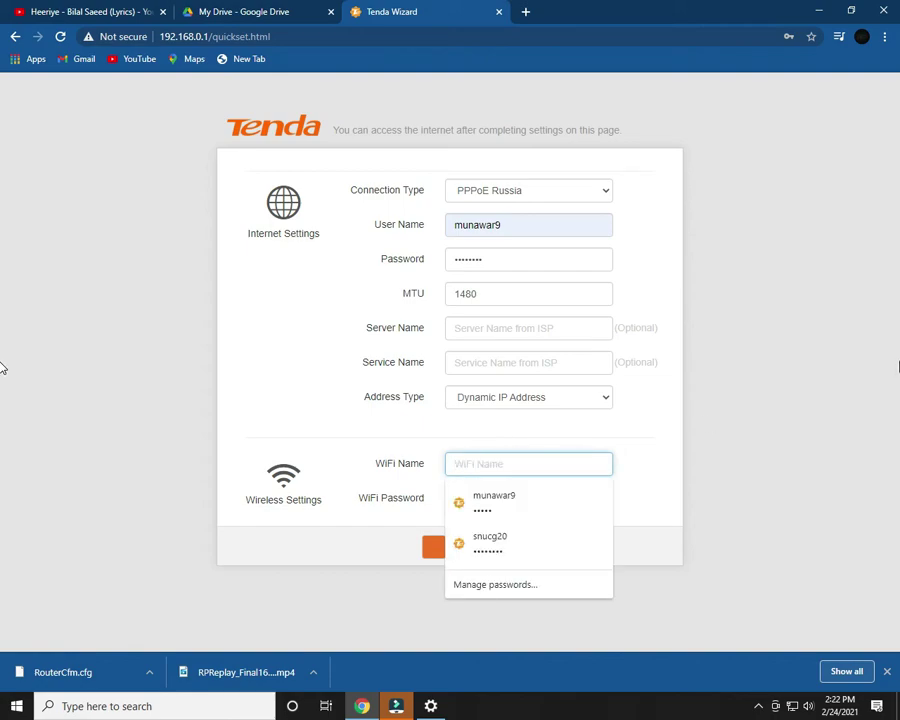
{"action": "type", "text": "X"}
{"action": "key", "text": "Down"}
{"action": "key", "text": "Down"}
{"action": "key", "text": "Return"}
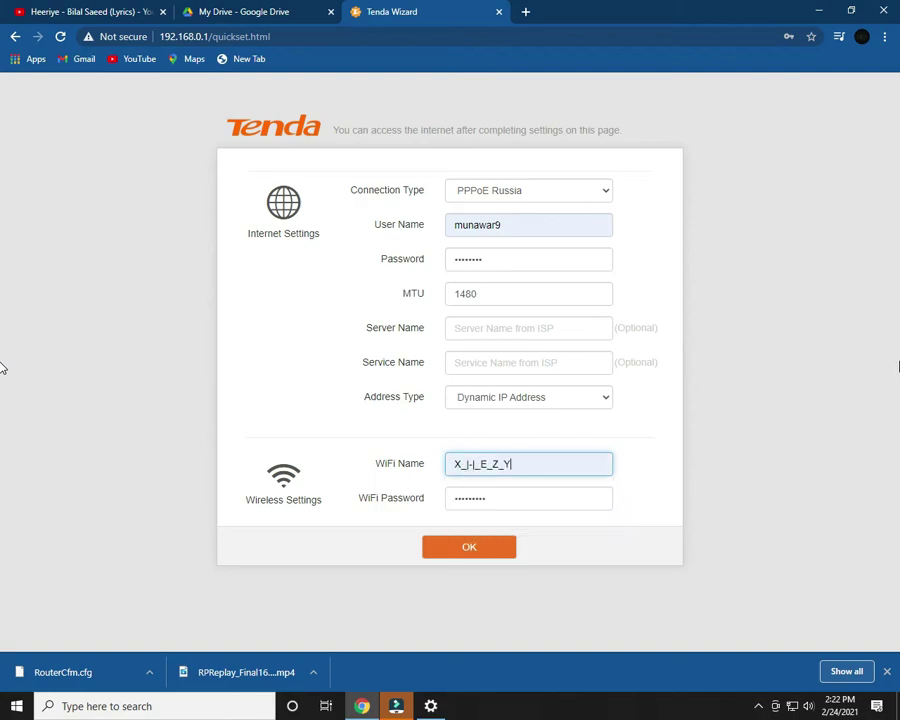
{"action": "left_click", "coordinate": [681, 458]}
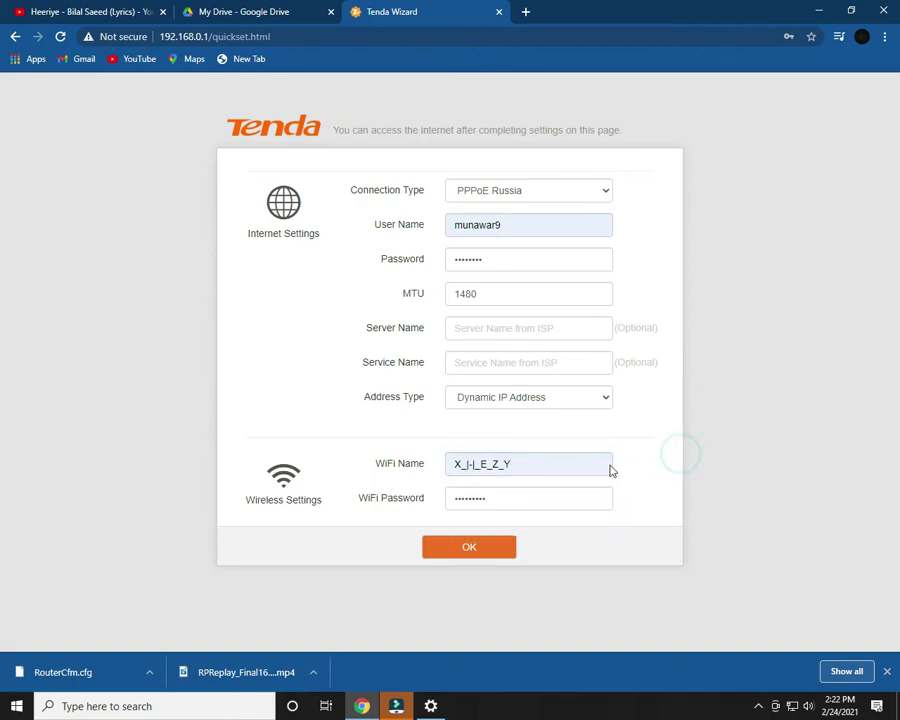
- Save the quick setup, decline Chrome's password update, and check the PPPoE Russia status
{"action": "left_click", "coordinate": [481, 549]}
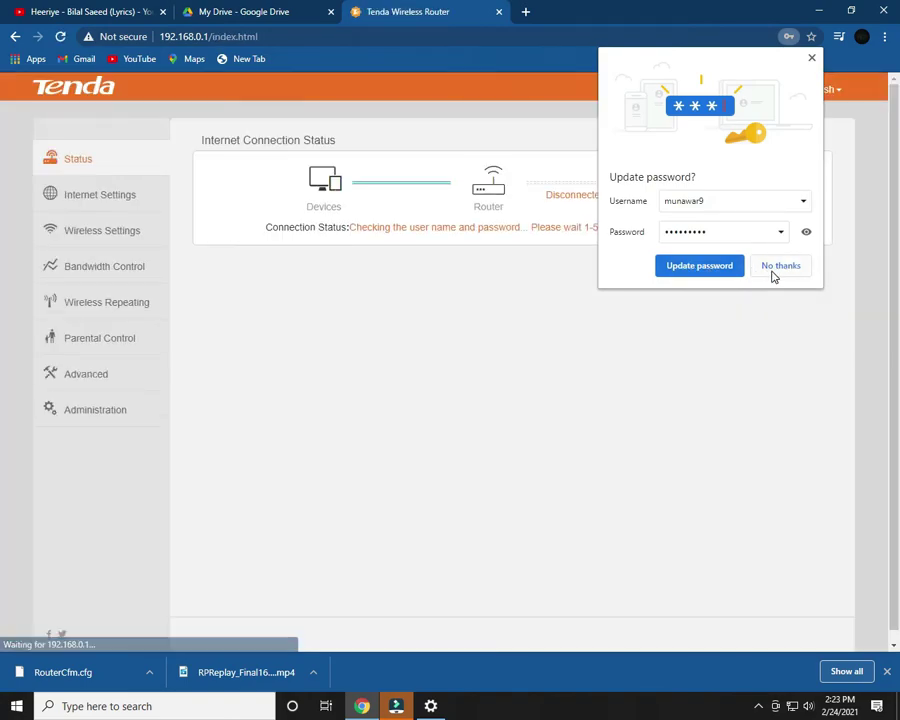
{"action": "left_click", "coordinate": [776, 268]}
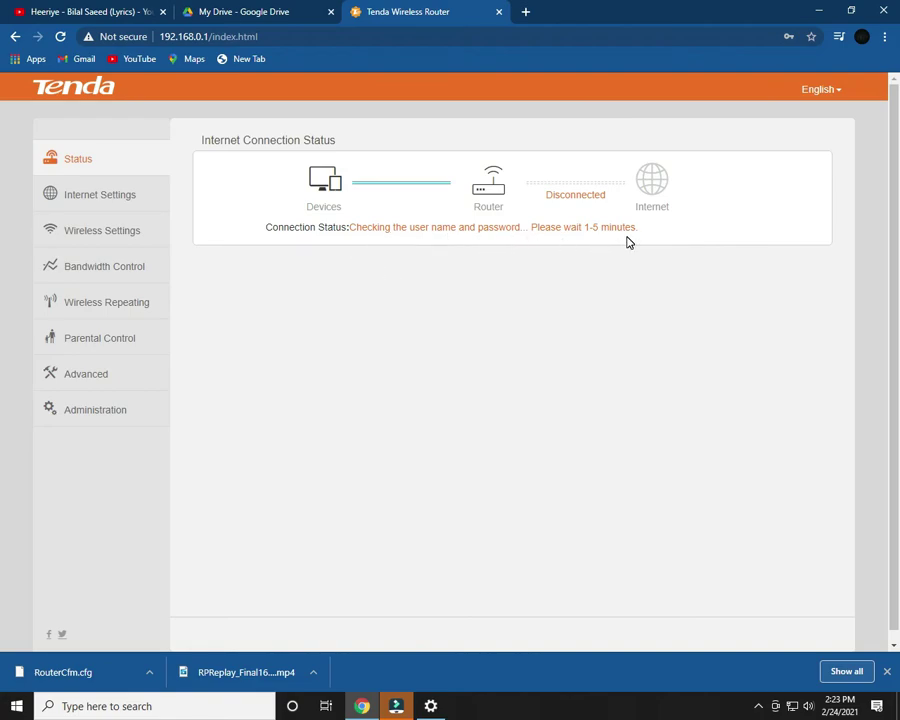
{"action": "scroll", "coordinate": [510, 310], "scroll_direction": "down", "scroll_amount": 1}
{"action": "scroll", "coordinate": [503, 329], "scroll_direction": "down", "scroll_amount": 1}
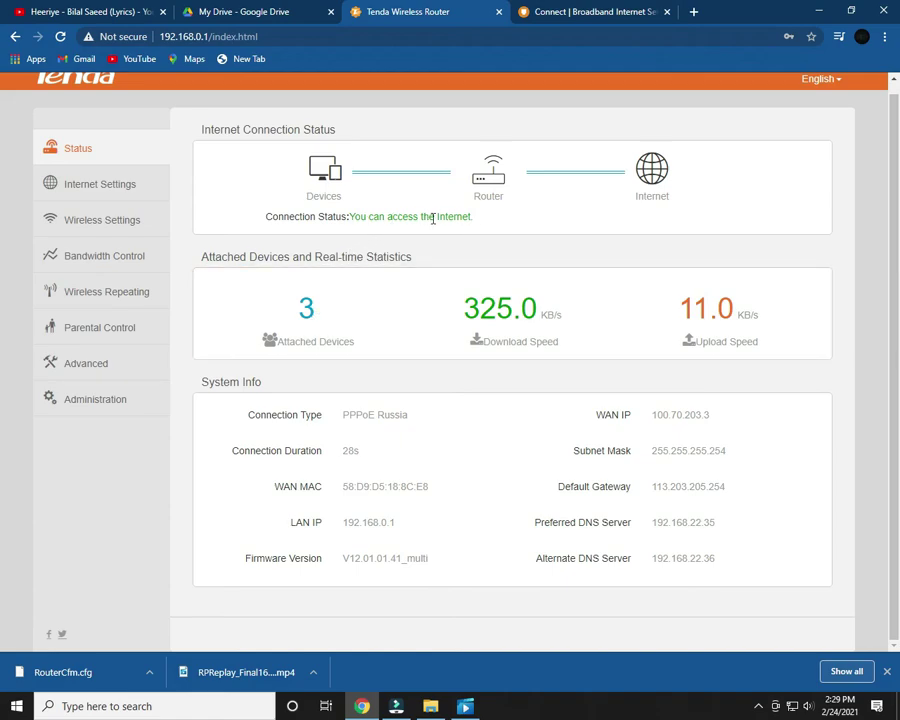
- Switch from the router Status page to the Connect | Broadband Internet tab
{"action": "scroll", "coordinate": [107, 390], "scroll_direction": "up", "scroll_amount": 1}
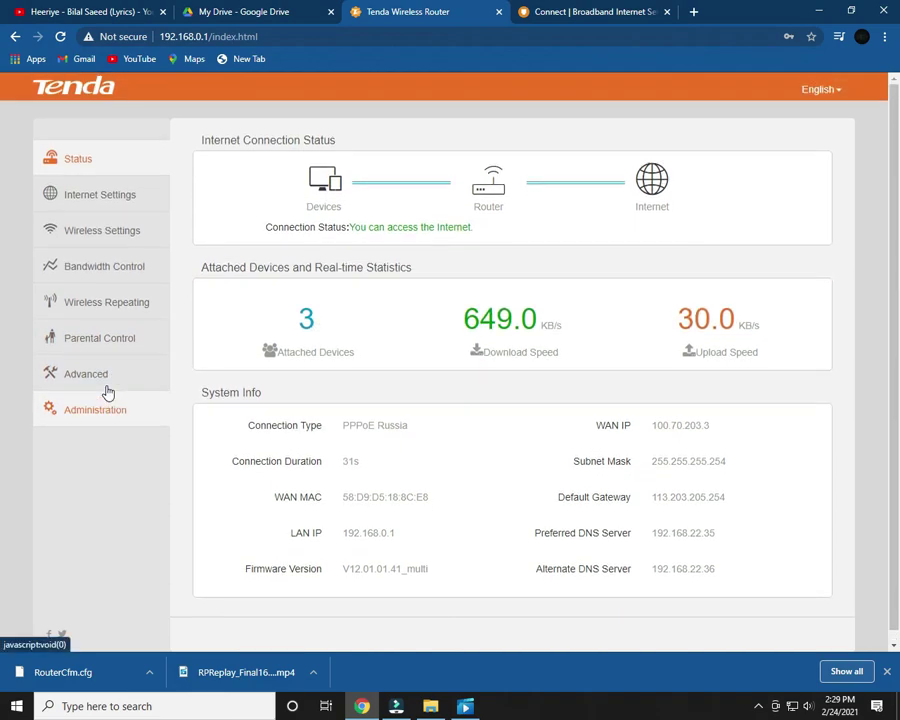
{"action": "scroll", "coordinate": [107, 391], "scroll_direction": "down", "scroll_amount": 1}
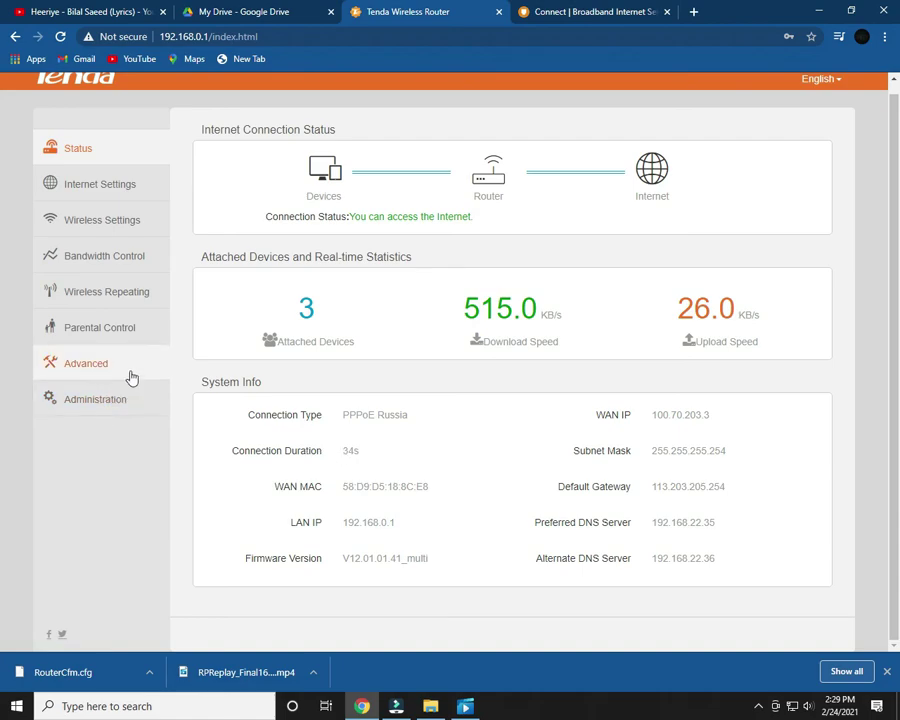
{"action": "scroll", "coordinate": [432, 353], "scroll_direction": "up", "scroll_amount": 1}
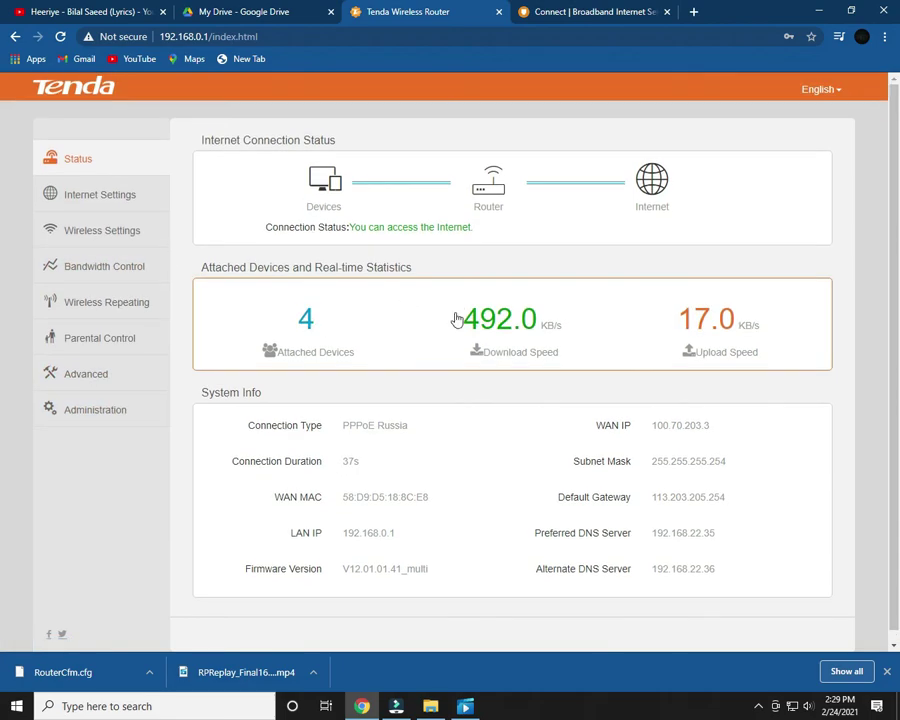
{"action": "left_click", "coordinate": [632, 10]}
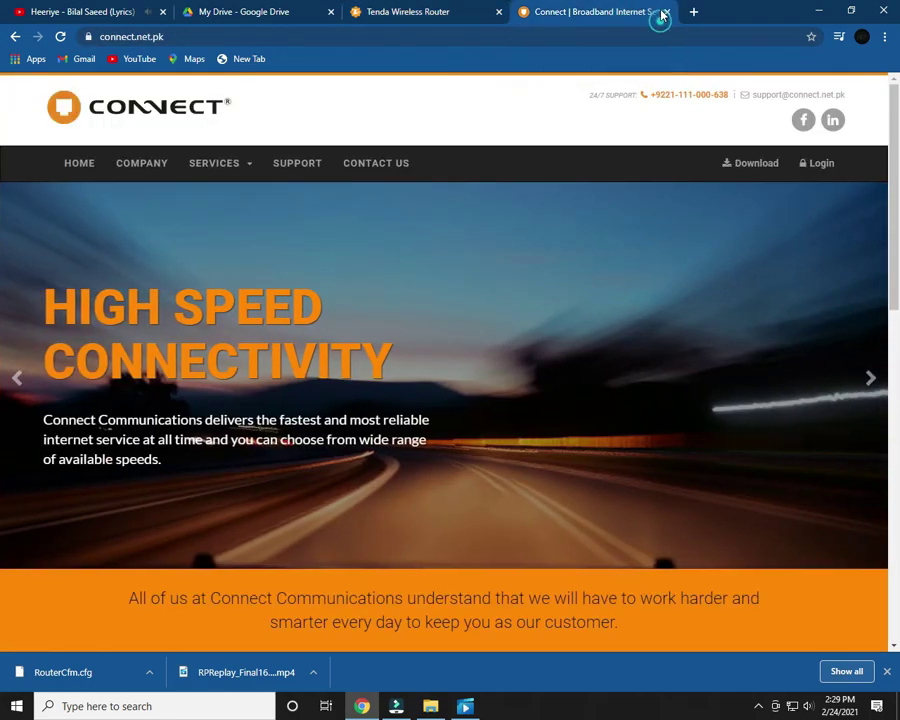